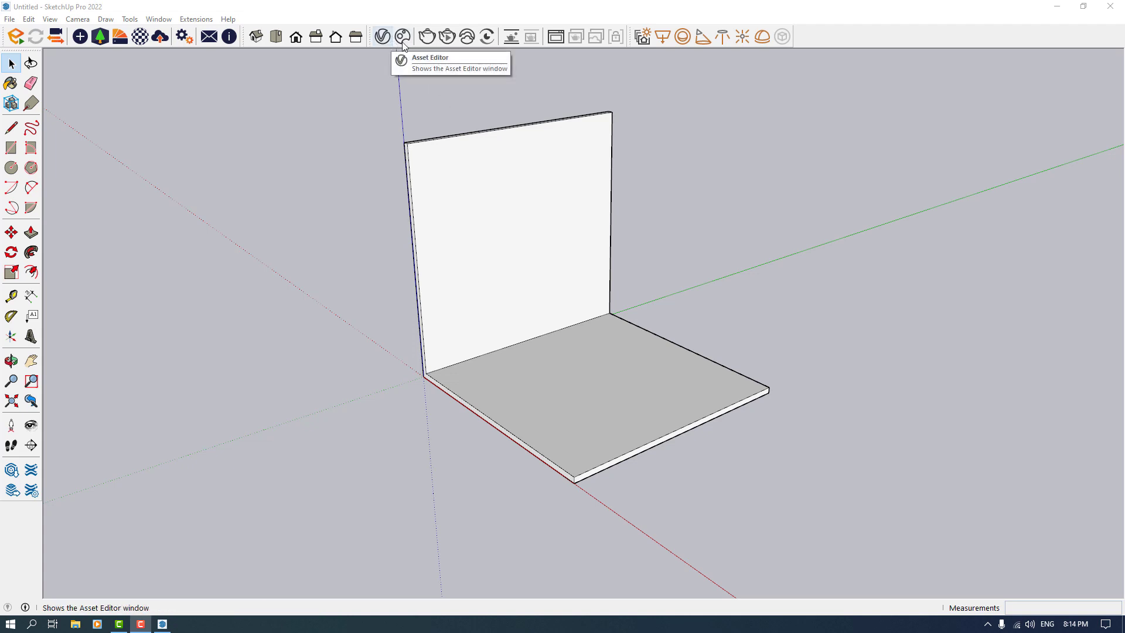
Re-show the V-Ray Lights toolbar and dock it with the other V-Ray toolbars.
drag(627, 40, 566, 88)
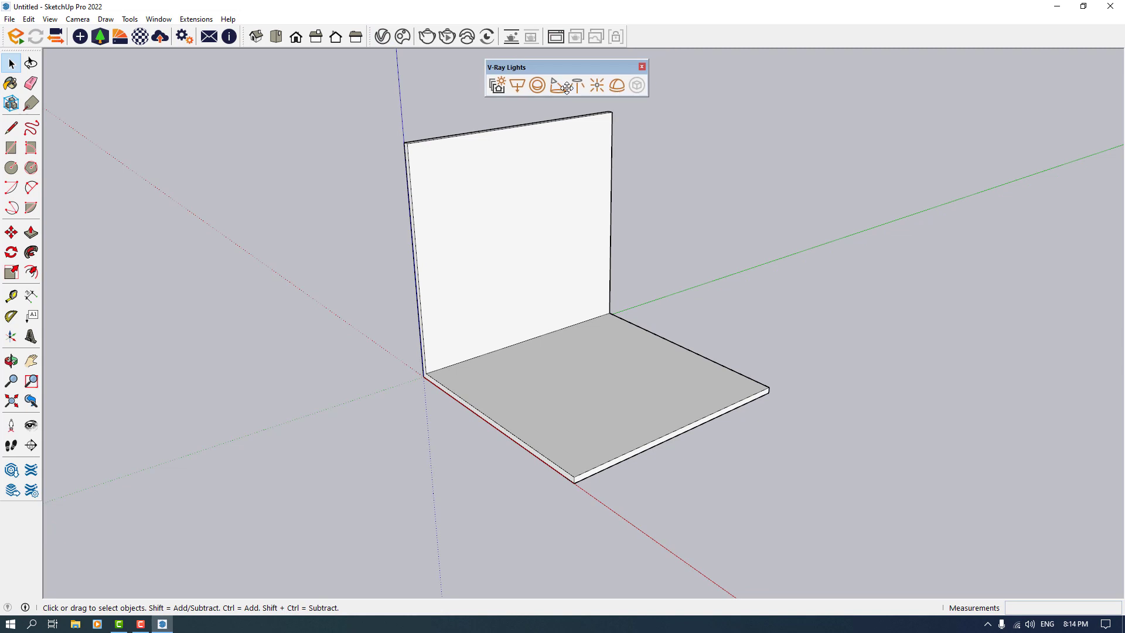
click(641, 67)
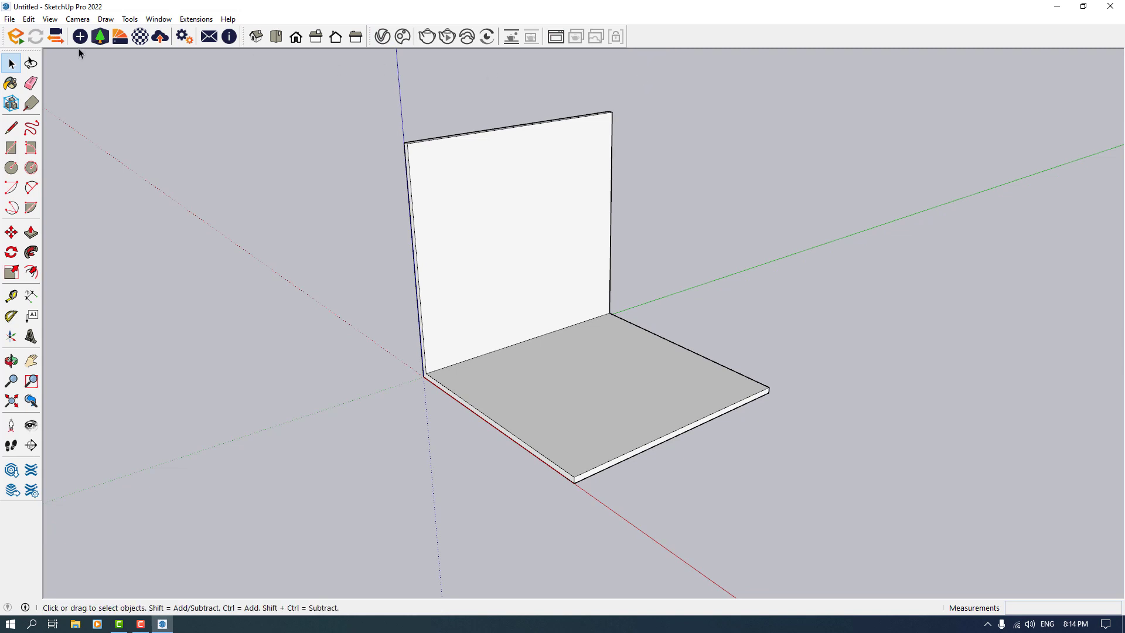
right_click(24, 51)
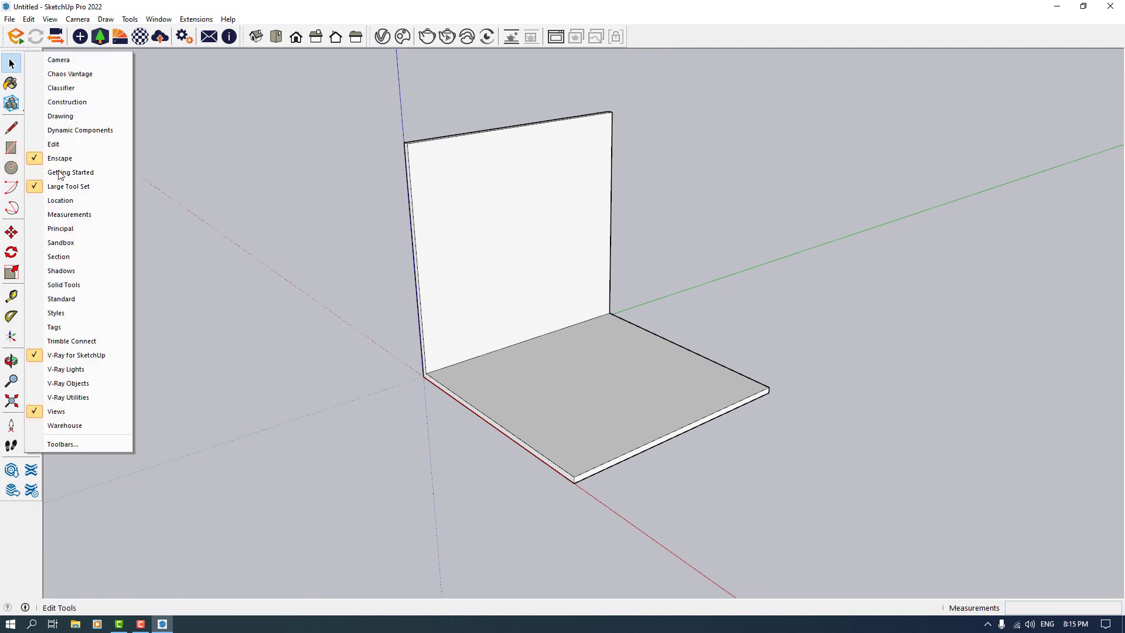
click(82, 371)
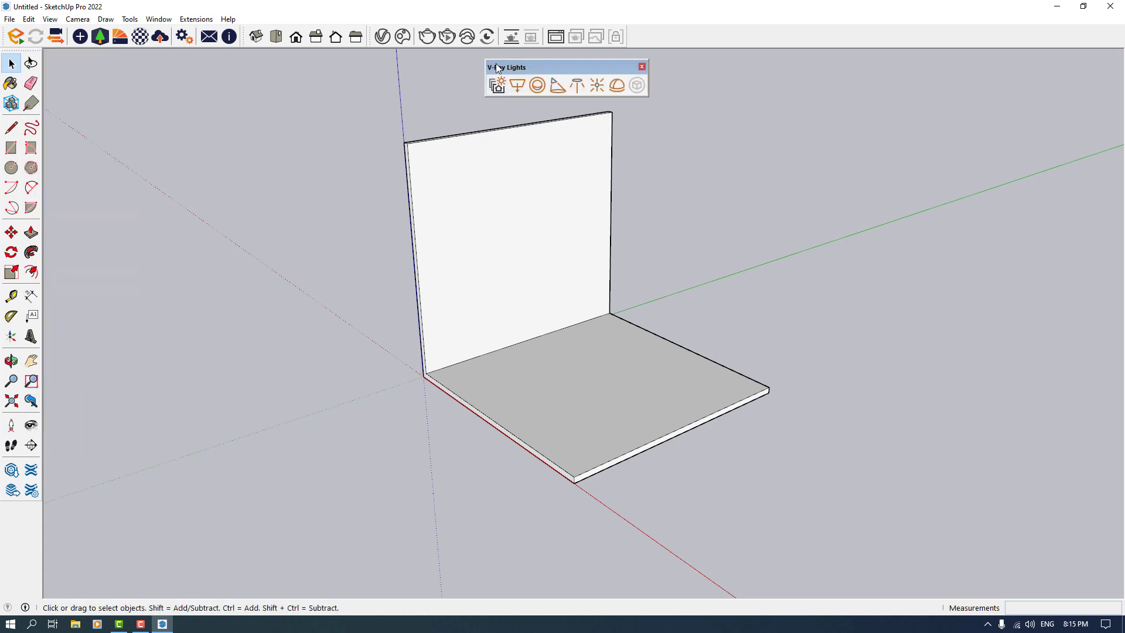
drag(499, 67, 627, 22)
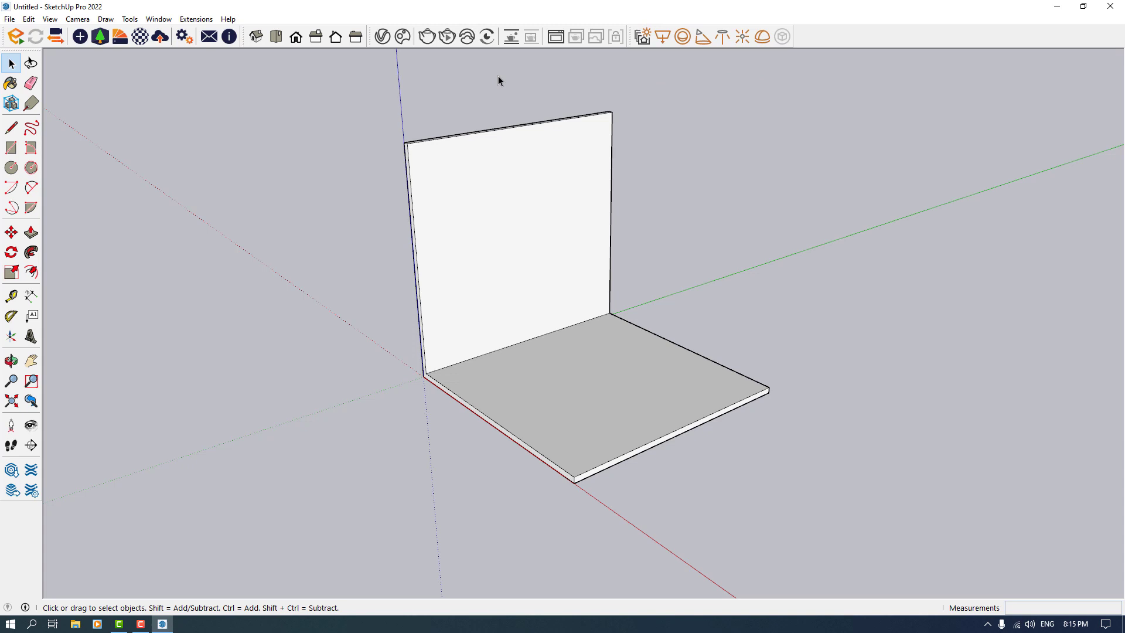
Render interactively and shrink the Frame Buffer to just the image, hiding History and Layers.
scroll(498, 76, up, 1)
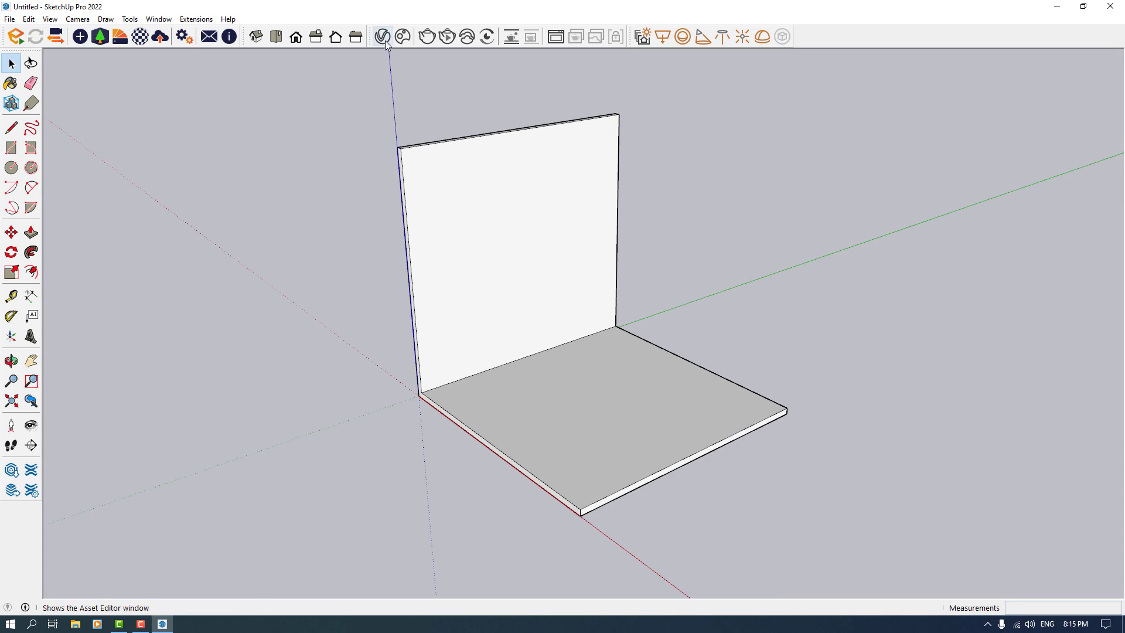
click(449, 37)
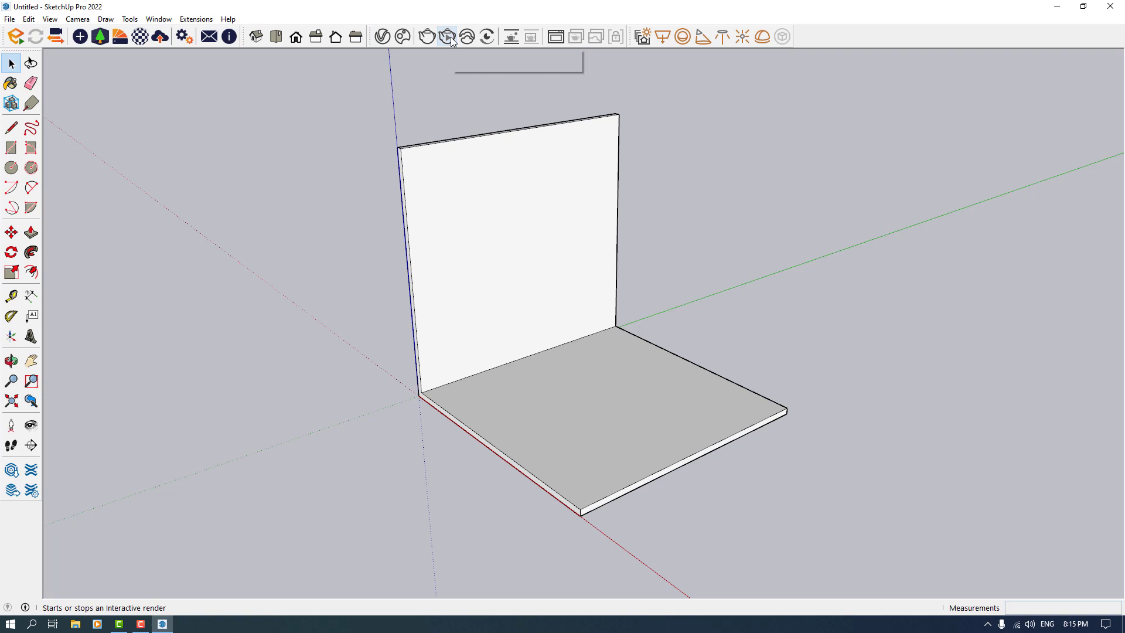
drag(756, 71, 578, 98)
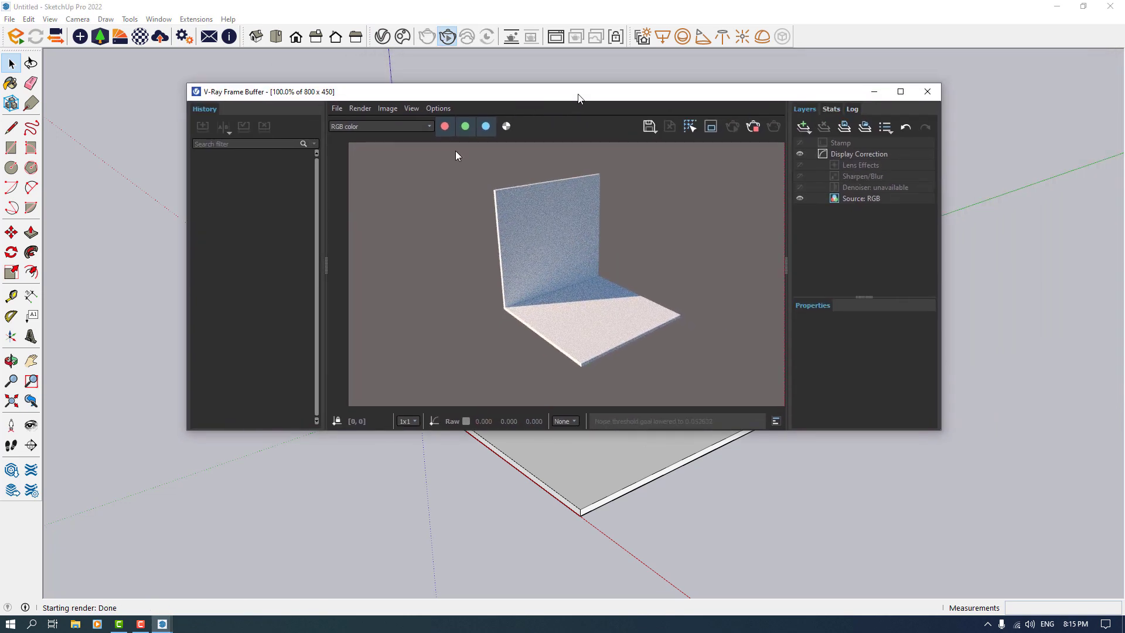
drag(324, 192, 189, 213)
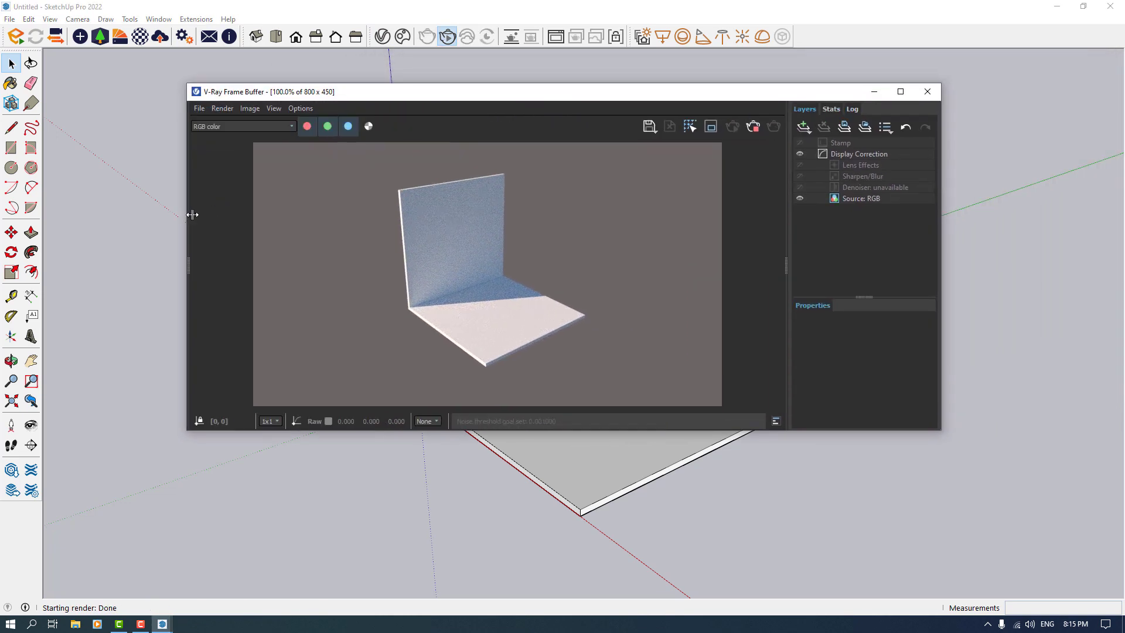
drag(786, 223, 949, 230)
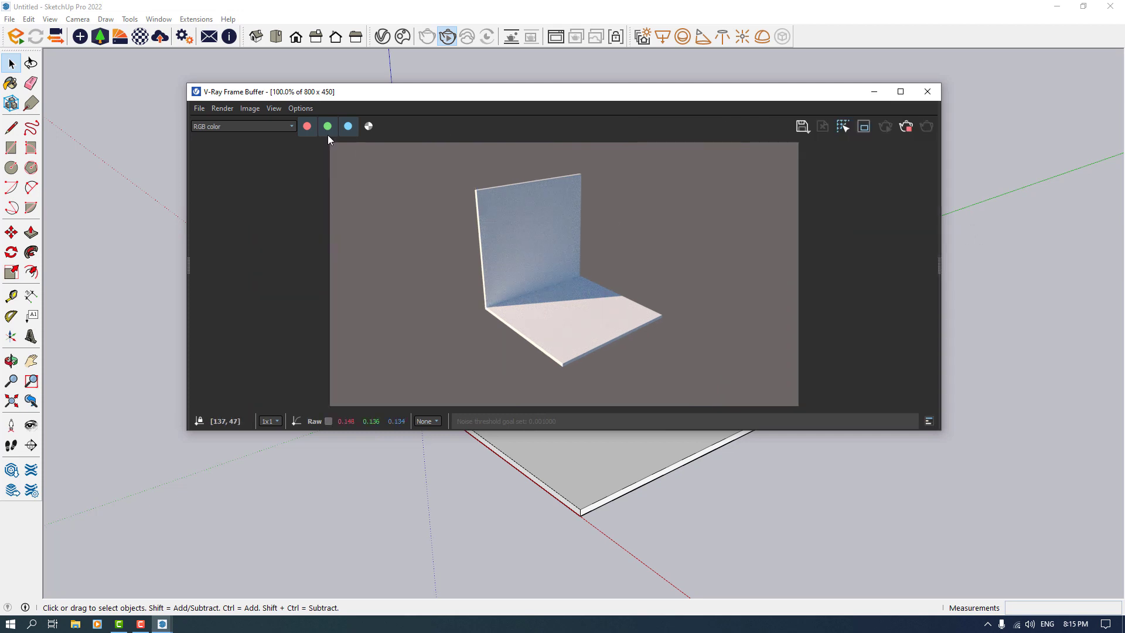
drag(184, 82, 413, 57)
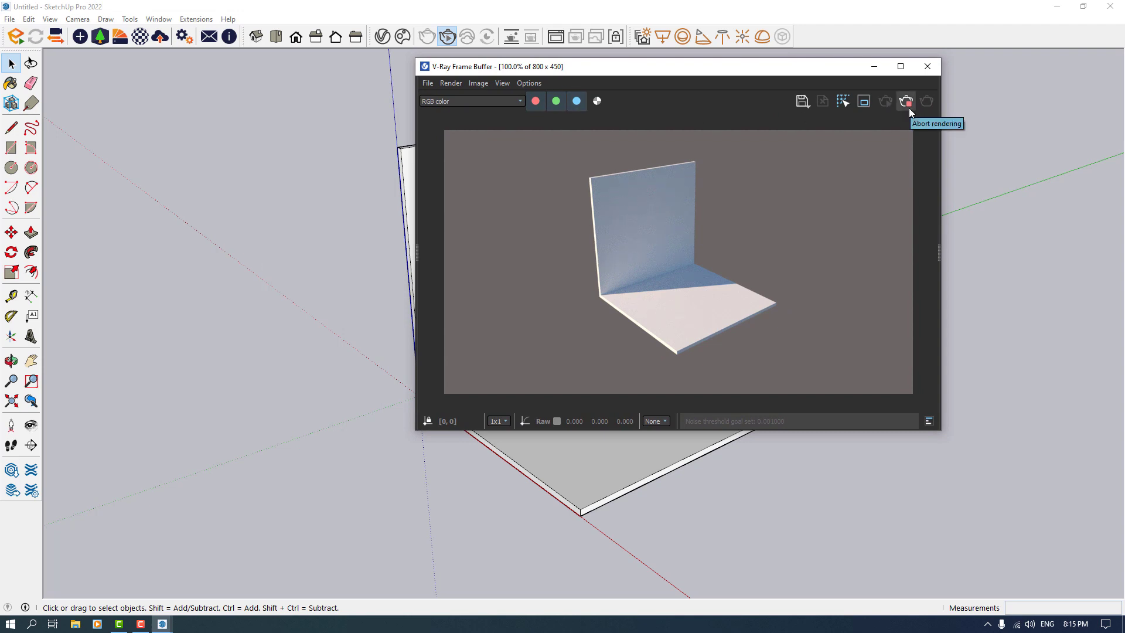
Close the Frame Buffer, draw a V-Ray rectangle light on the floor, and select it.
click(927, 67)
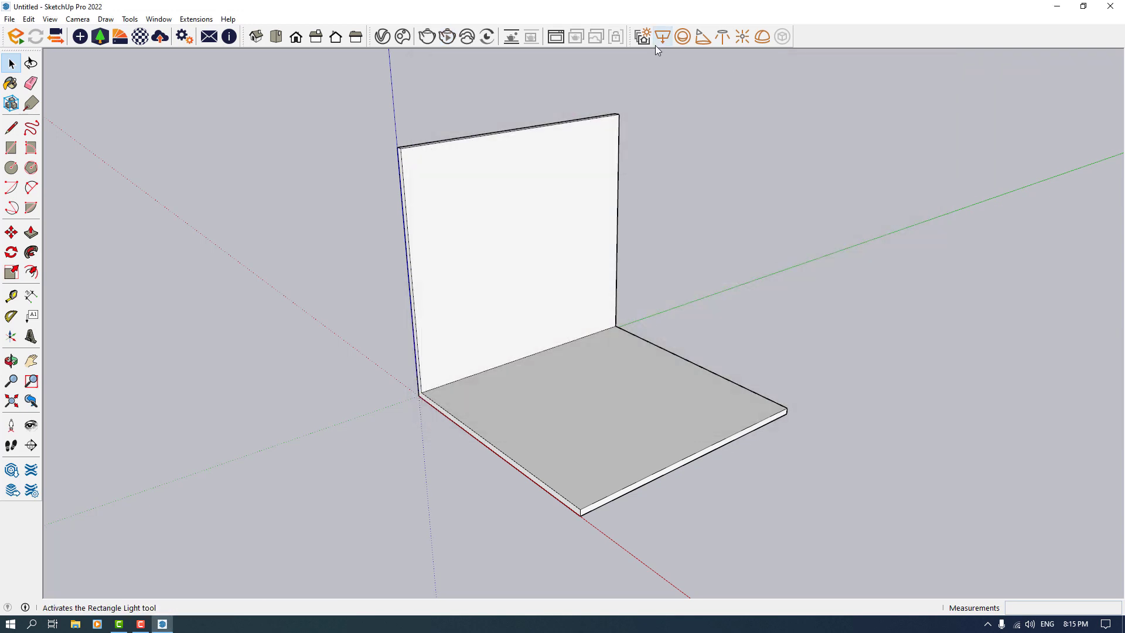
click(662, 37)
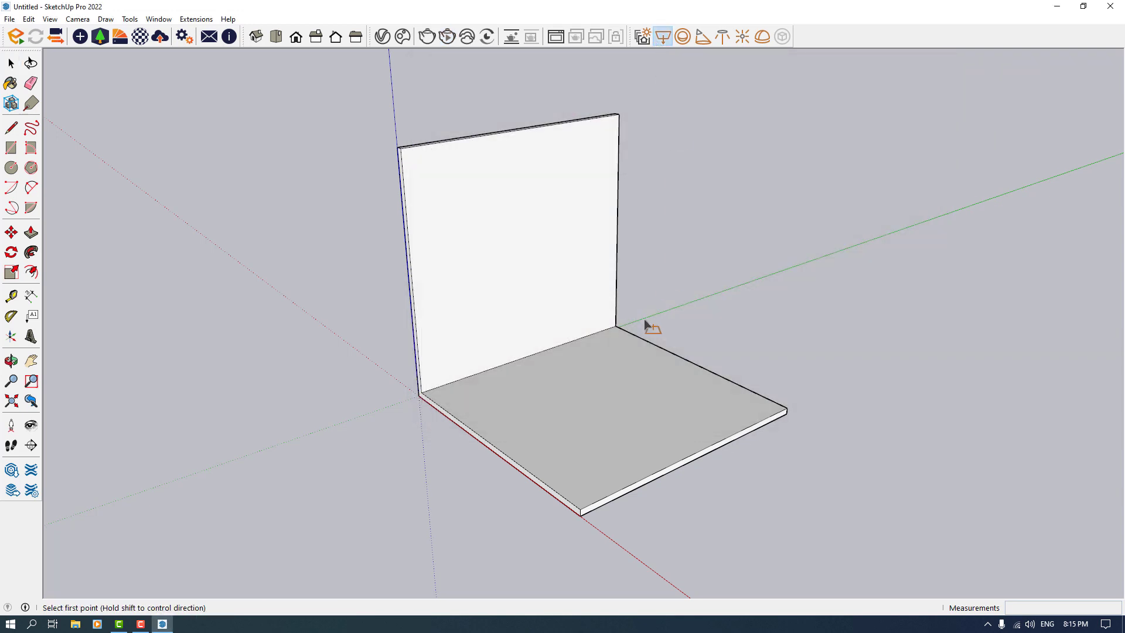
click(634, 401)
click(552, 415)
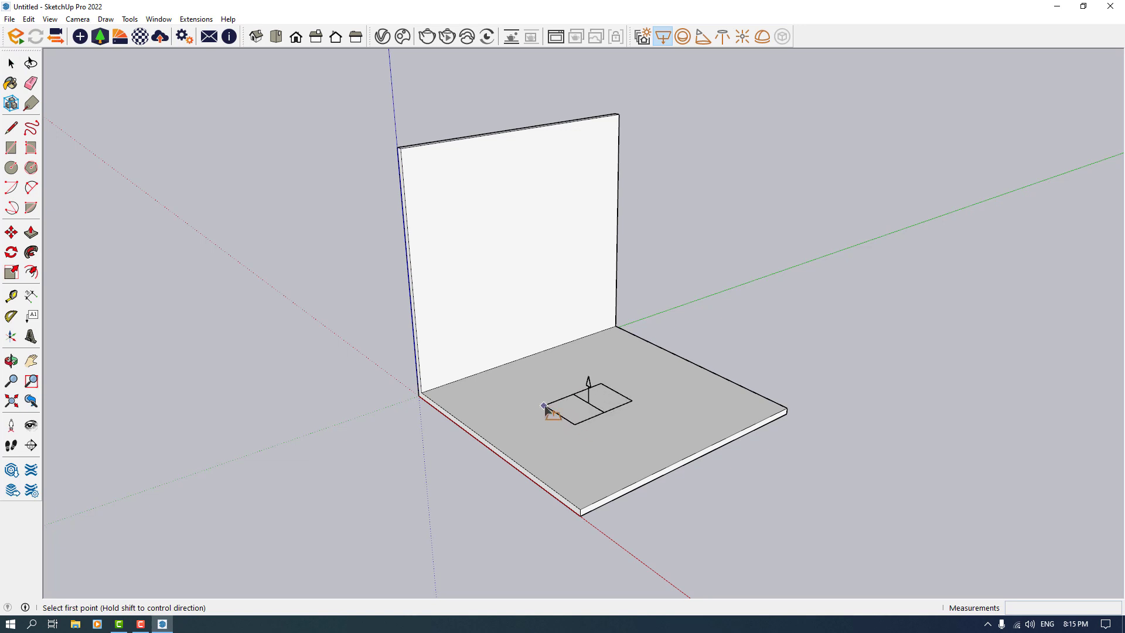
scroll(574, 413, up, 3)
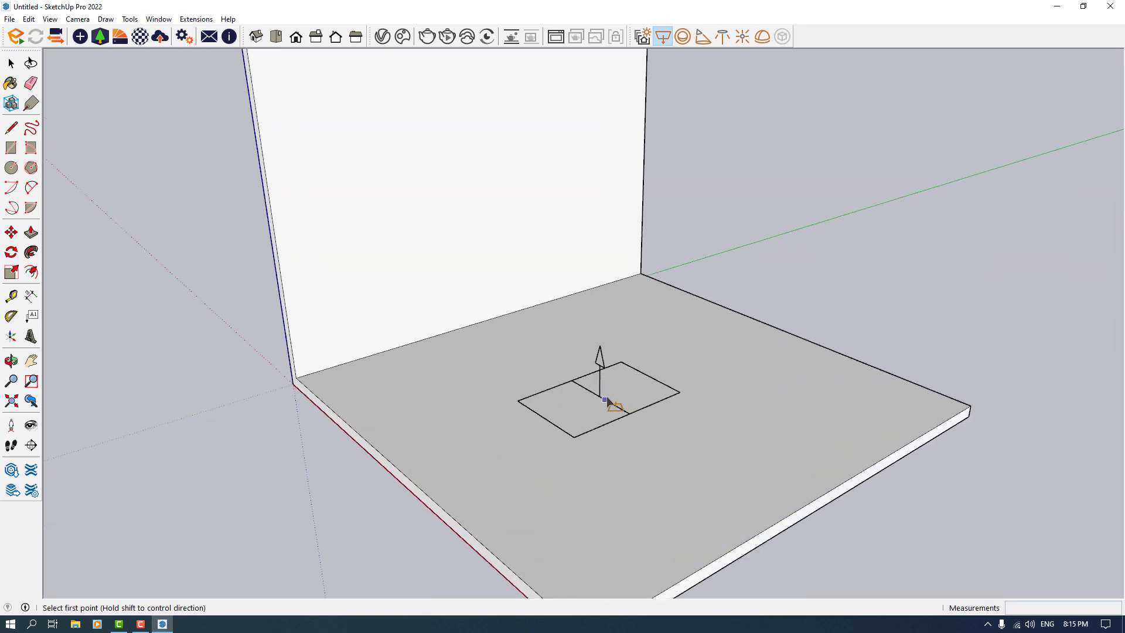
key(space)
click(601, 398)
Rotate the rectangle light 90° so it stands upright.
click(11, 252)
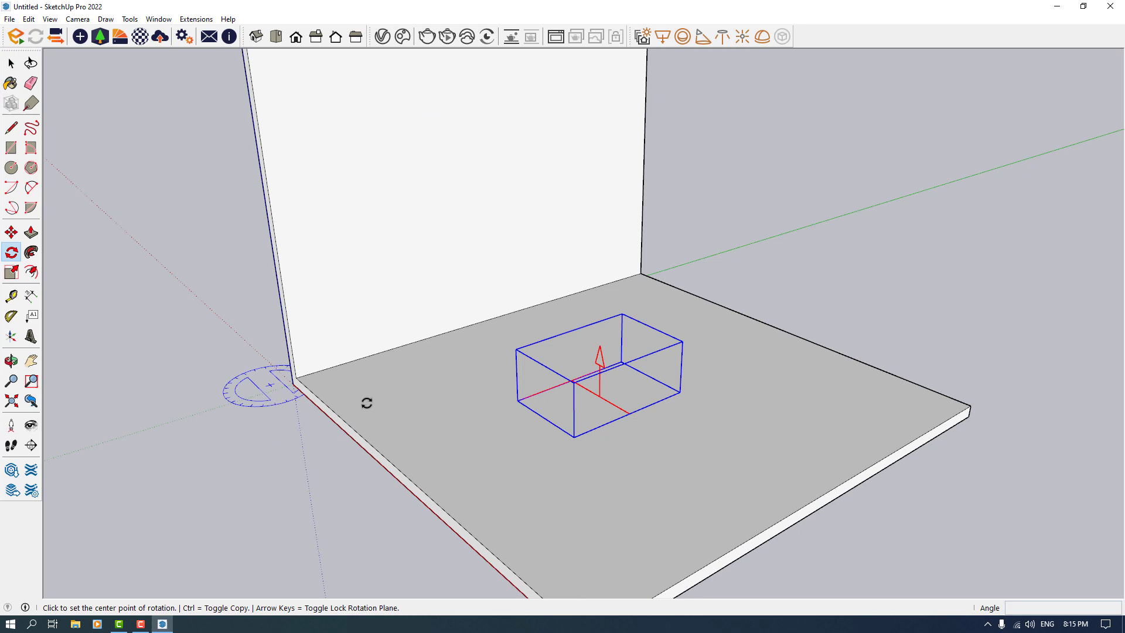
middle_drag(366, 401, 600, 442)
scroll(602, 445, up, 3)
click(663, 454)
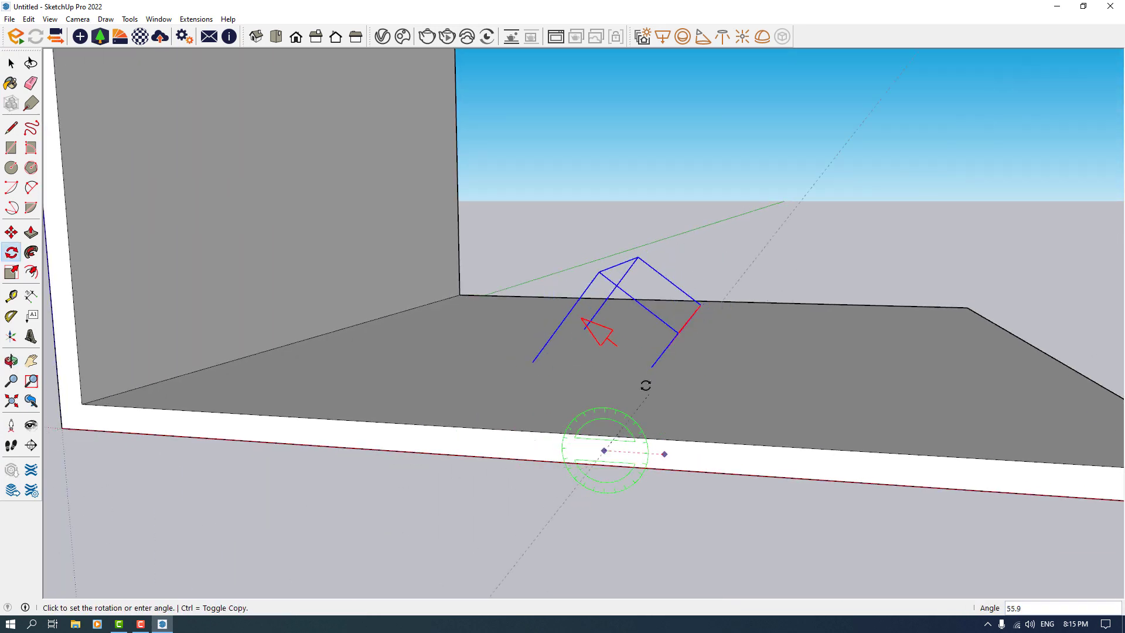
text(90)
key(Return)
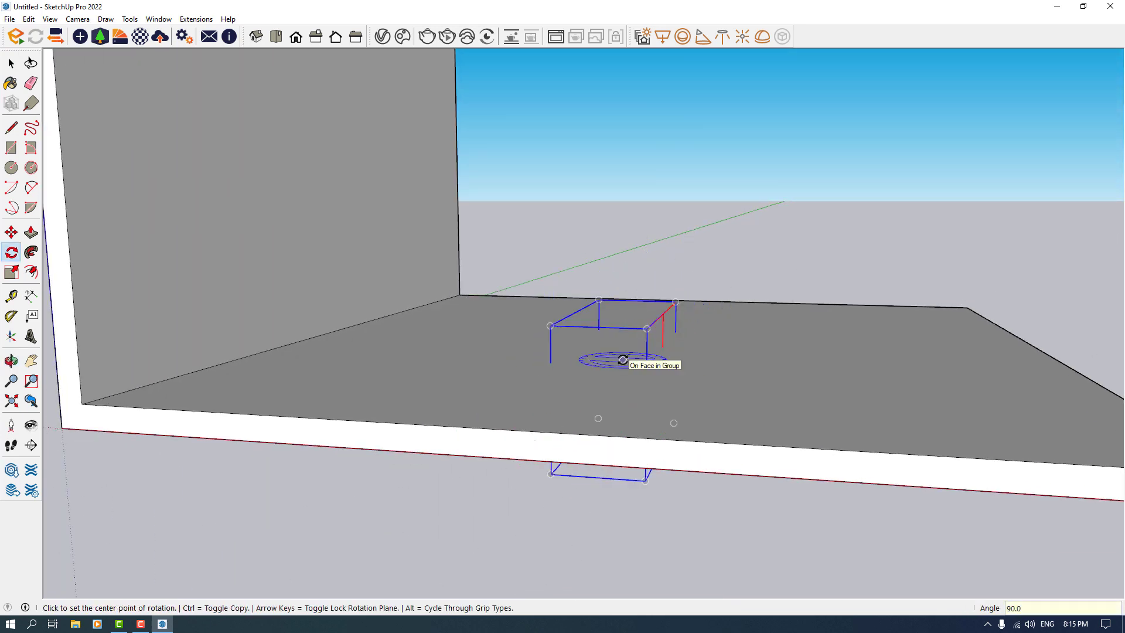
Move the upright light into place in front of the wall and re-render interactively.
key(m)
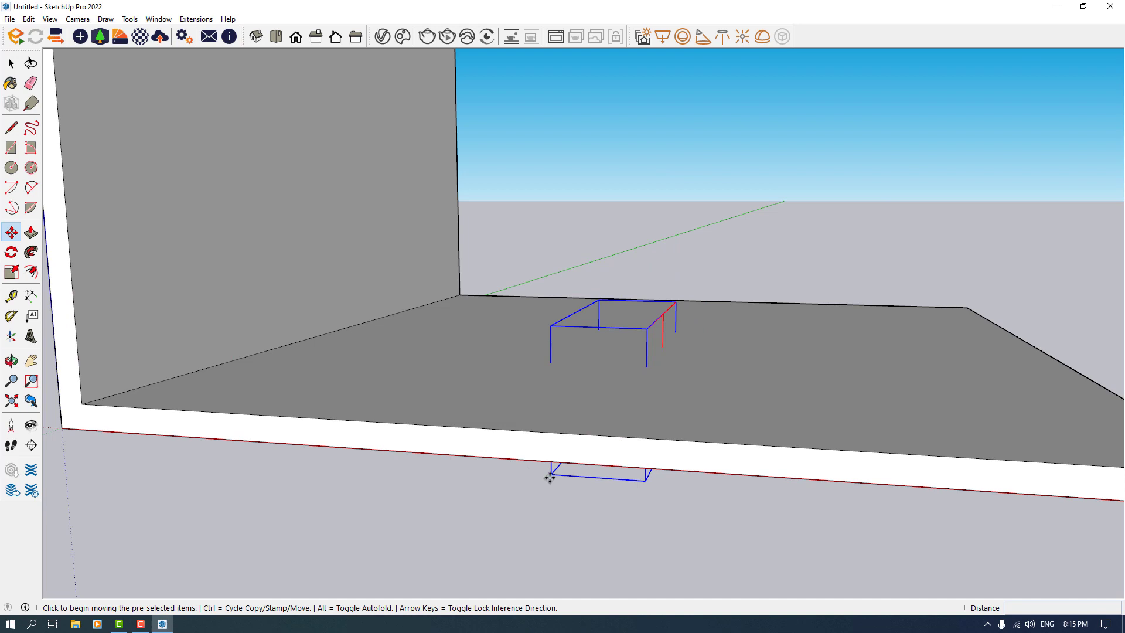
click(551, 472)
scroll(551, 473, down, 4)
middle_drag(767, 428, 648, 427)
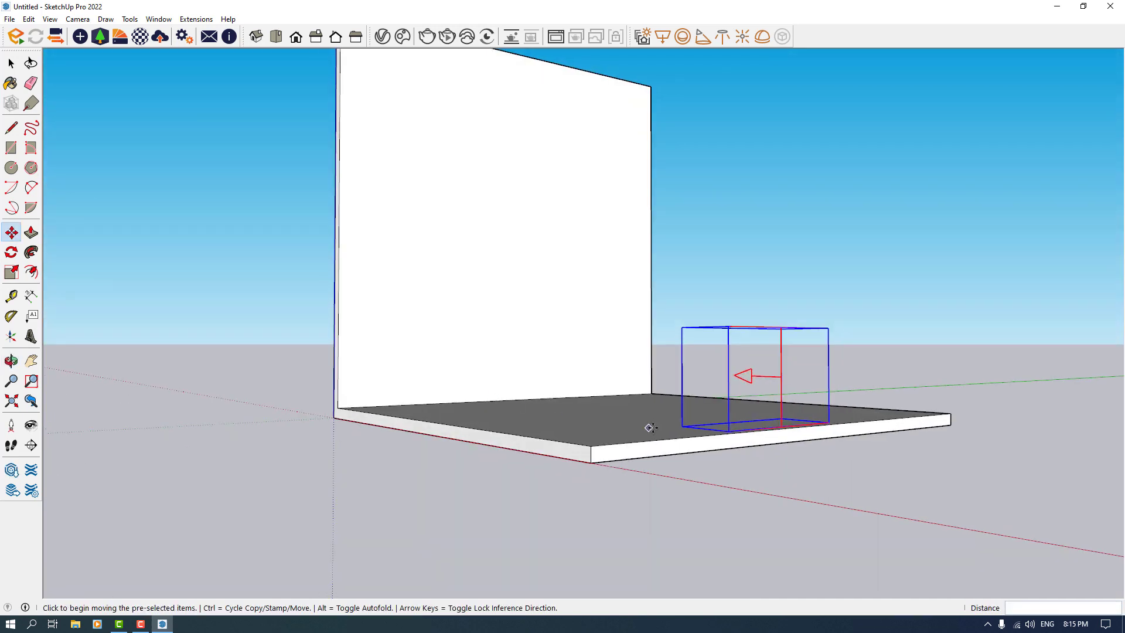
click(660, 350)
middle_drag(660, 349, 610, 570)
middle_drag(637, 446, 620, 118)
click(447, 36)
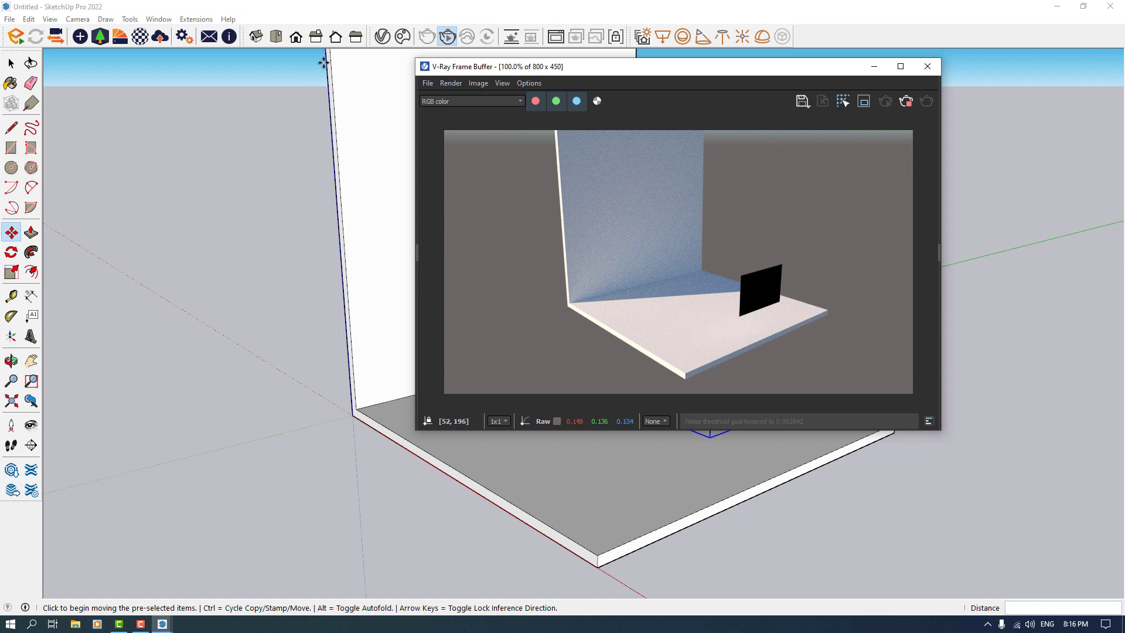
Switch off SunLight in the V-Ray Asset Editor's Lights list.
click(382, 38)
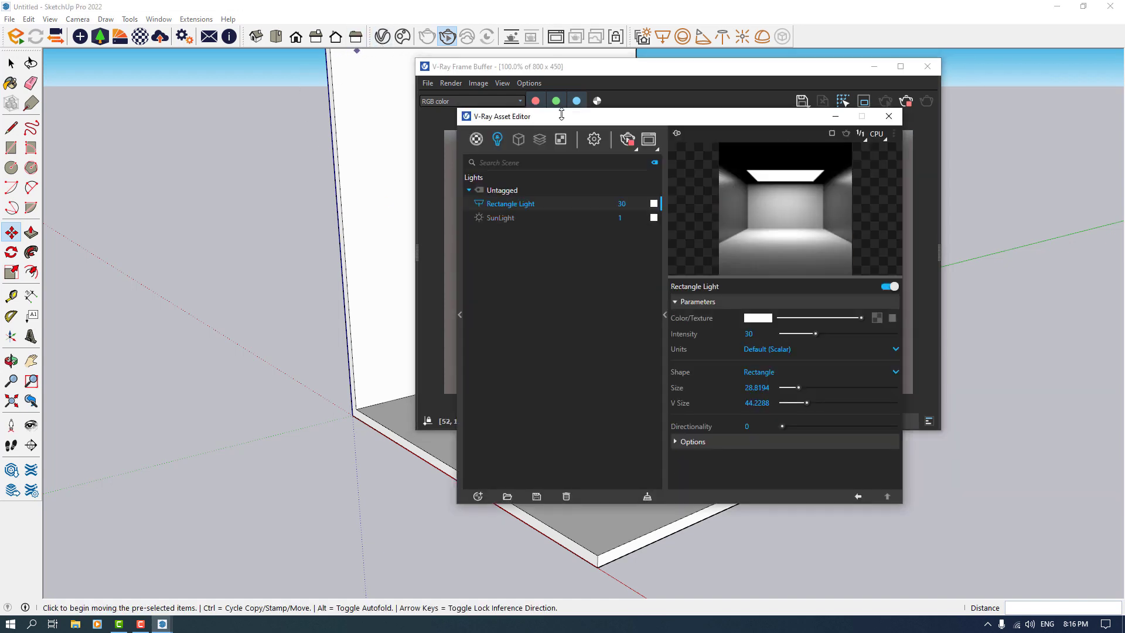
drag(535, 122, 283, 104)
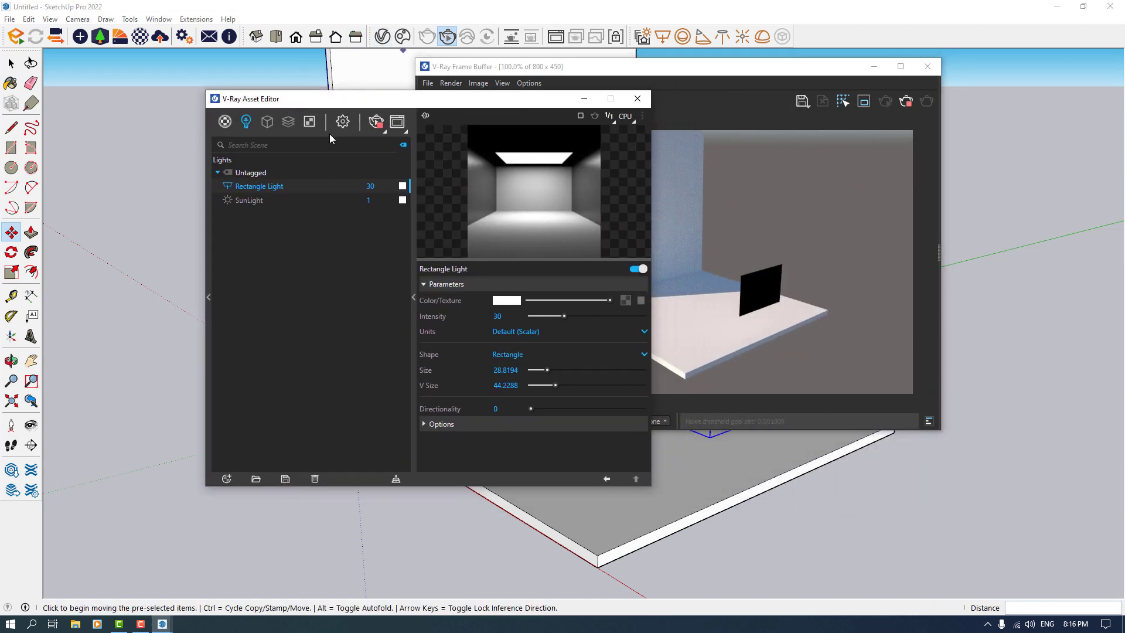
click(280, 200)
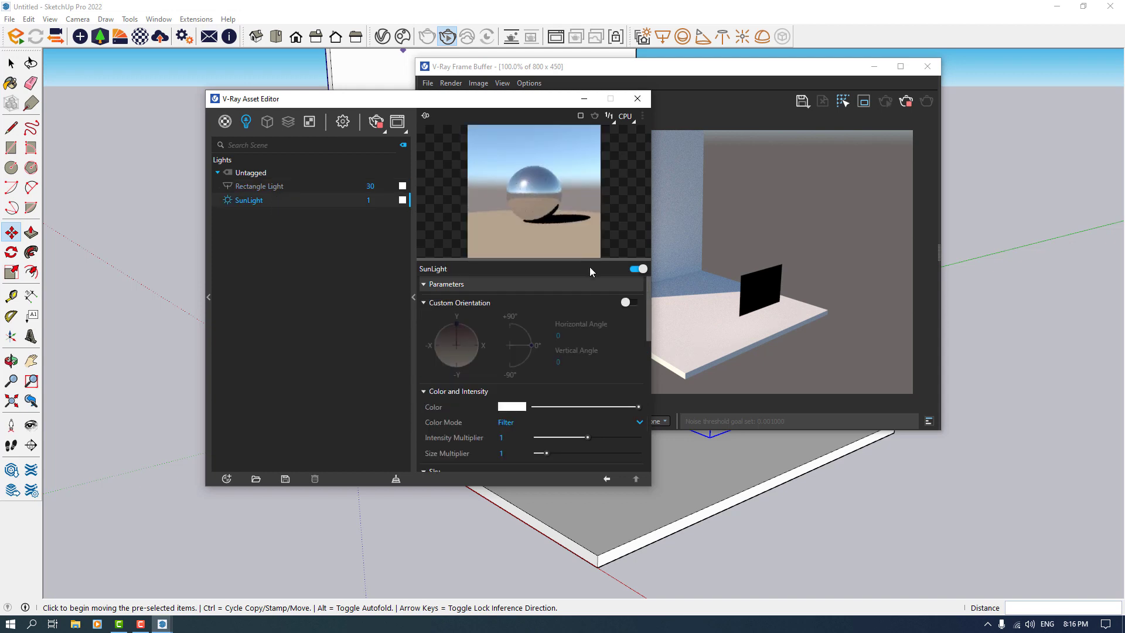
click(634, 269)
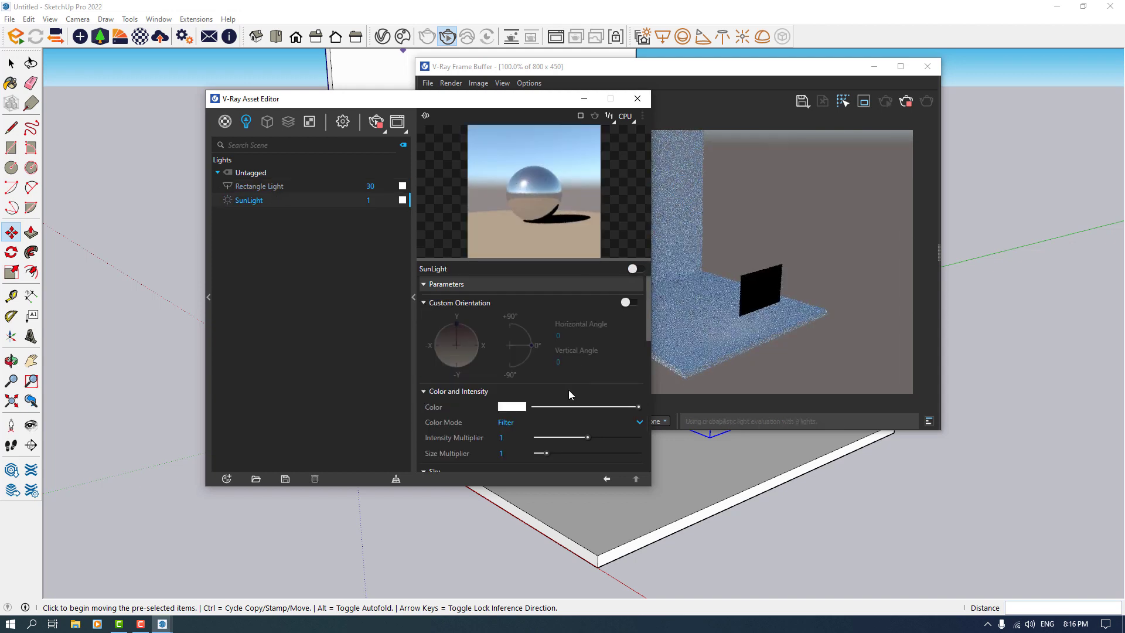
Uncheck Background under Settings > Environment, then return to the Lights list.
click(309, 123)
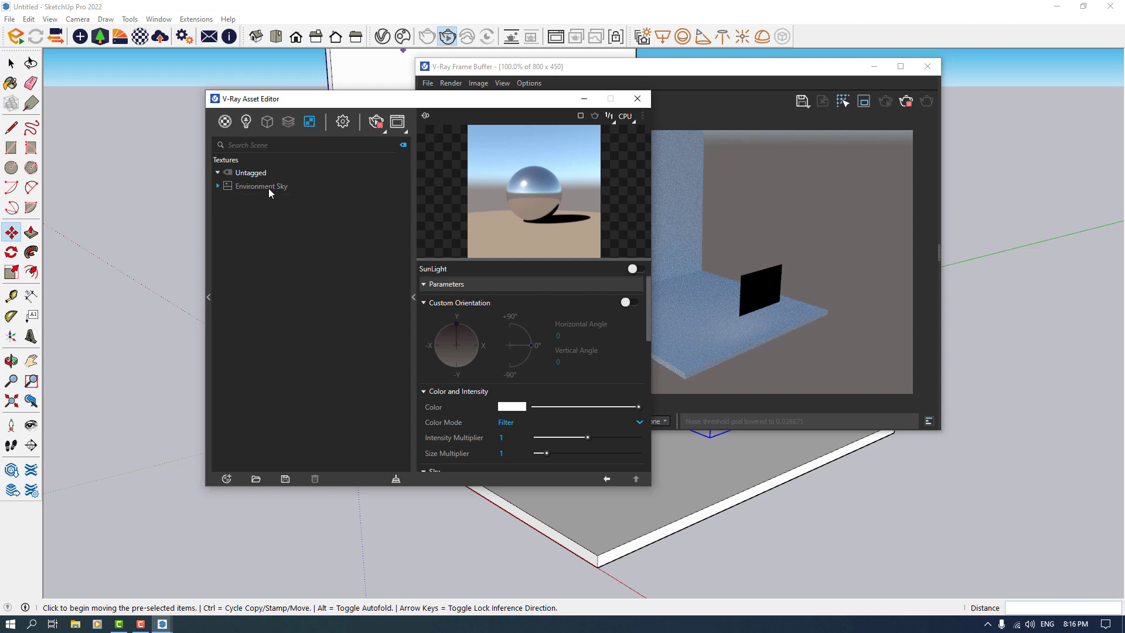
click(268, 187)
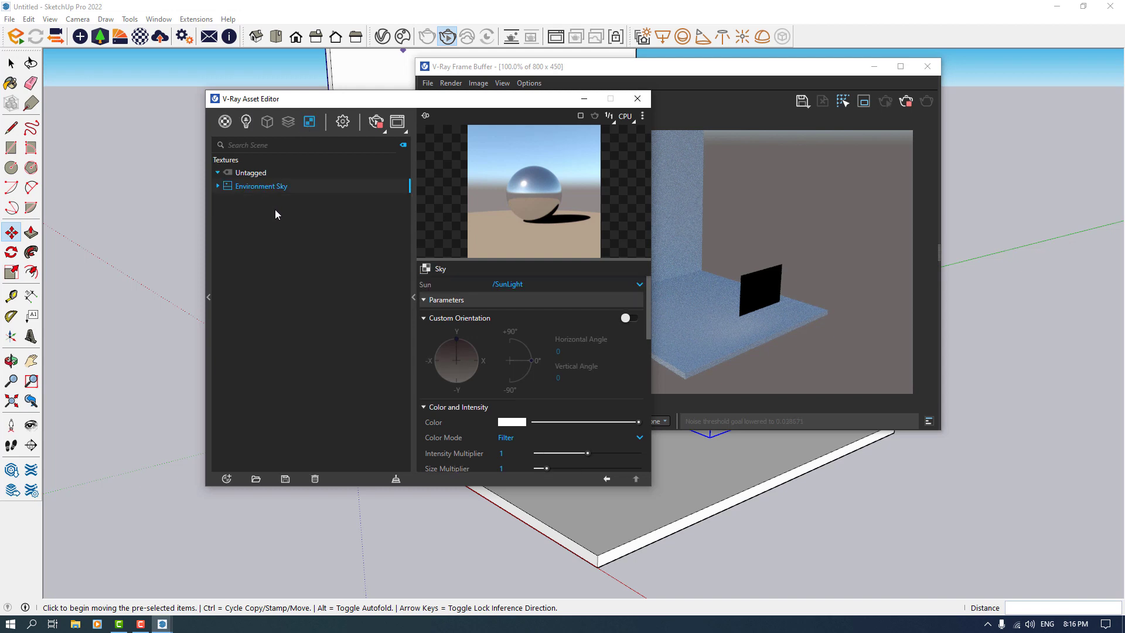
click(347, 122)
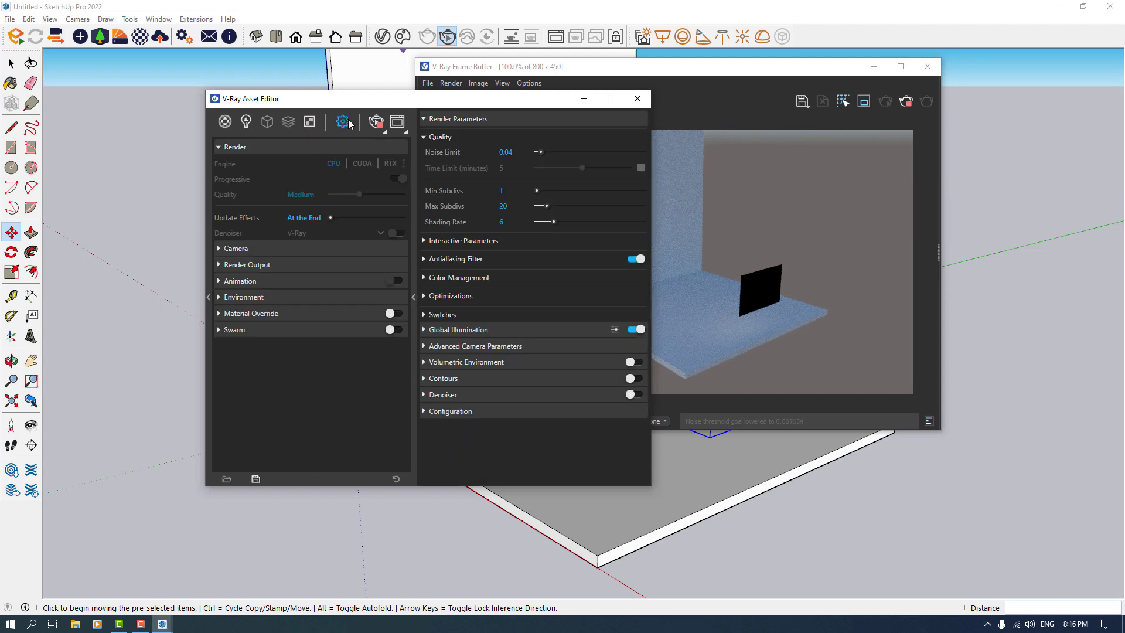
click(253, 298)
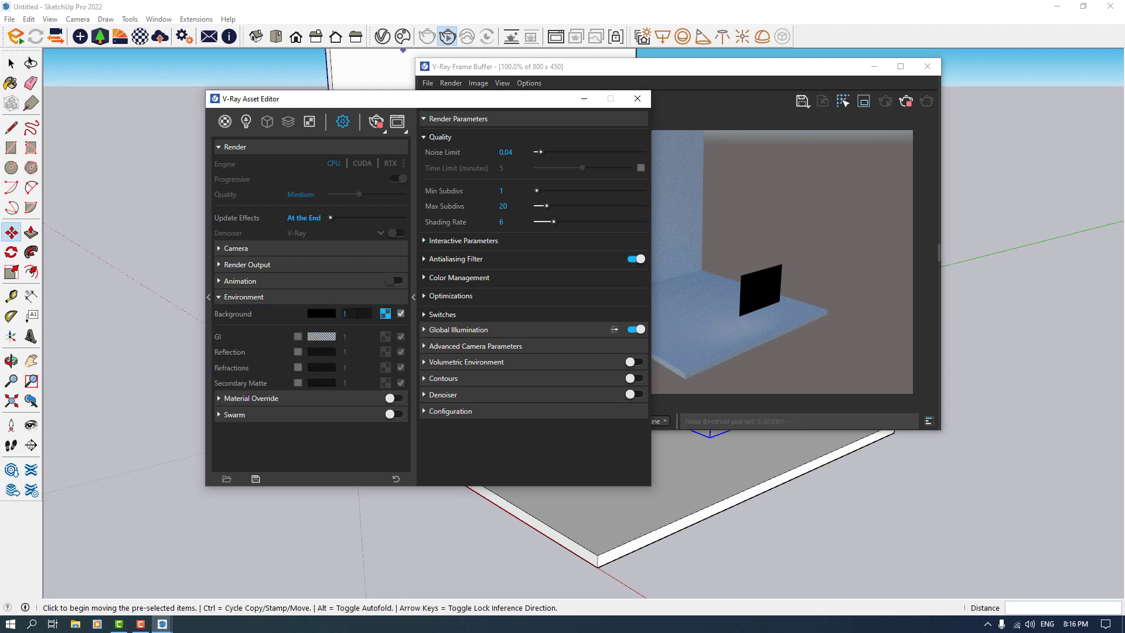
click(402, 314)
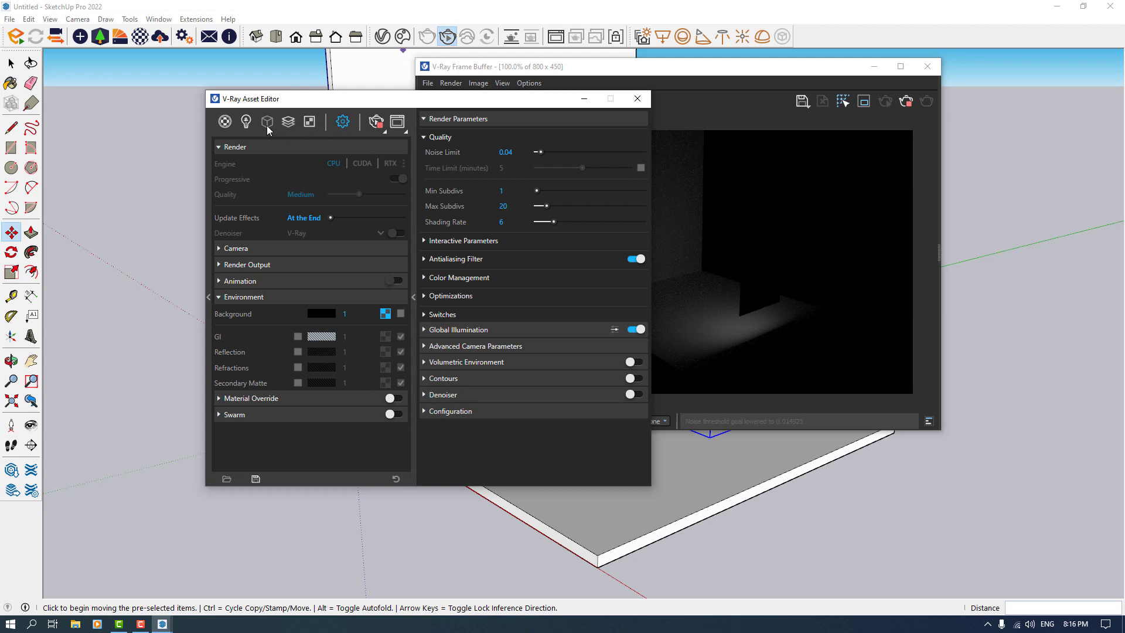
click(246, 121)
click(817, 318)
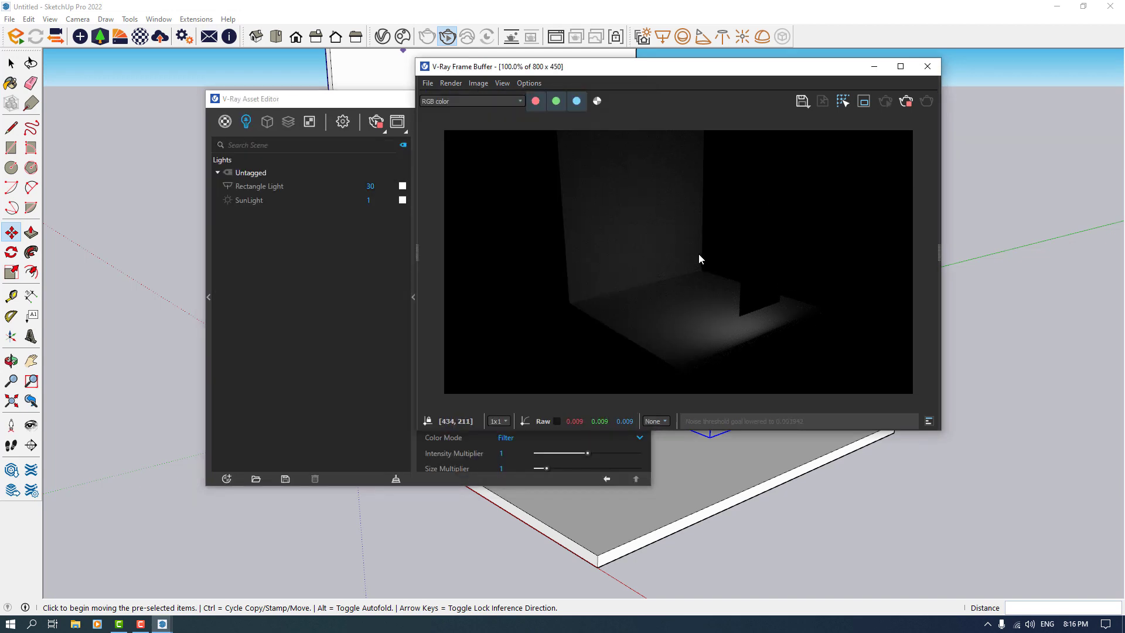
click(312, 279)
Set the Rectangle Light's colour to light blue using the H slider.
drag(335, 106, 185, 83)
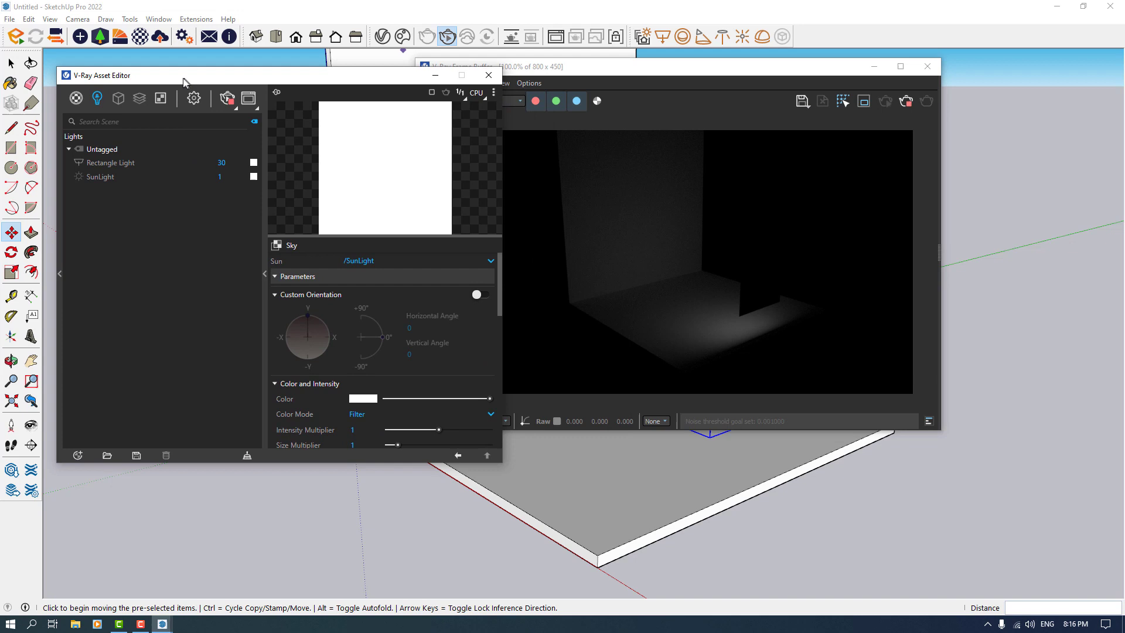
click(116, 160)
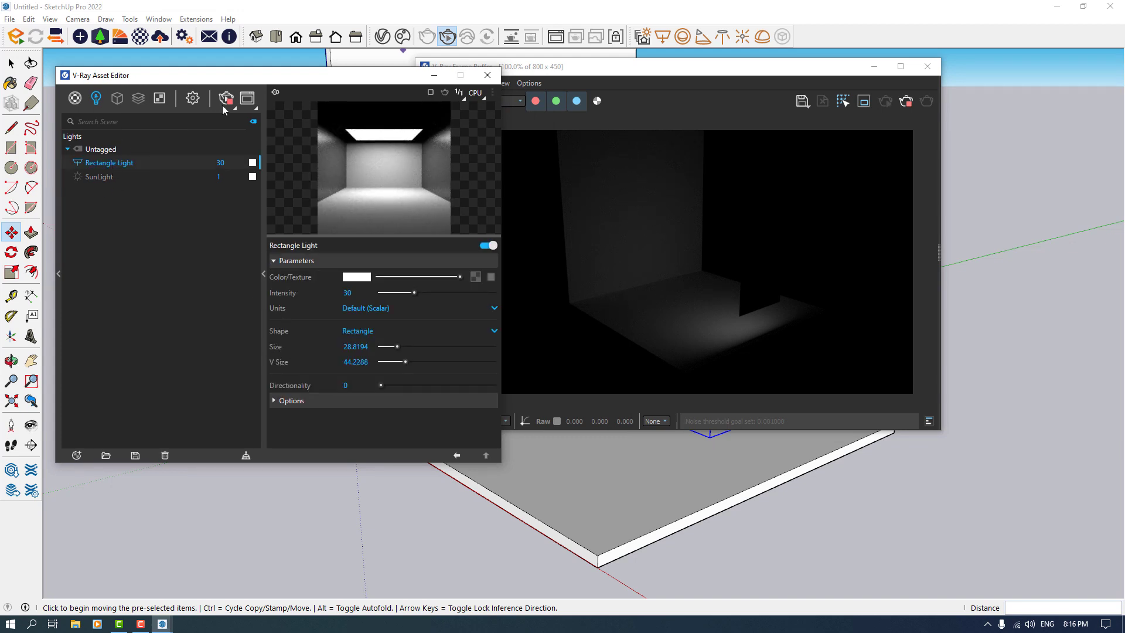
click(355, 280)
click(437, 253)
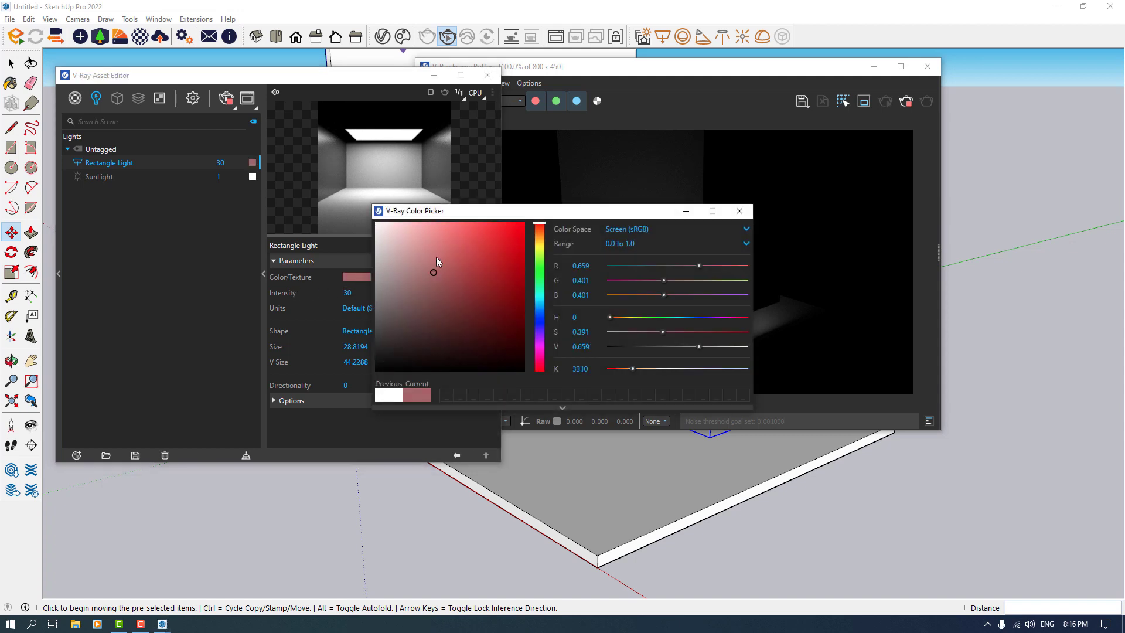
drag(563, 212, 312, 172)
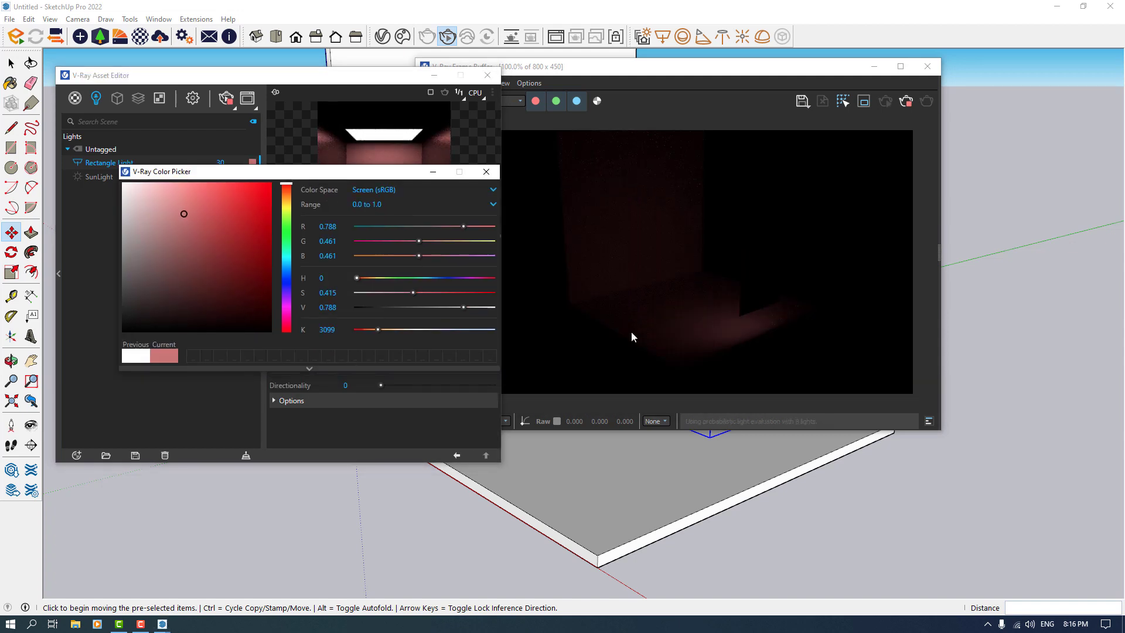
drag(357, 278, 430, 279)
click(485, 172)
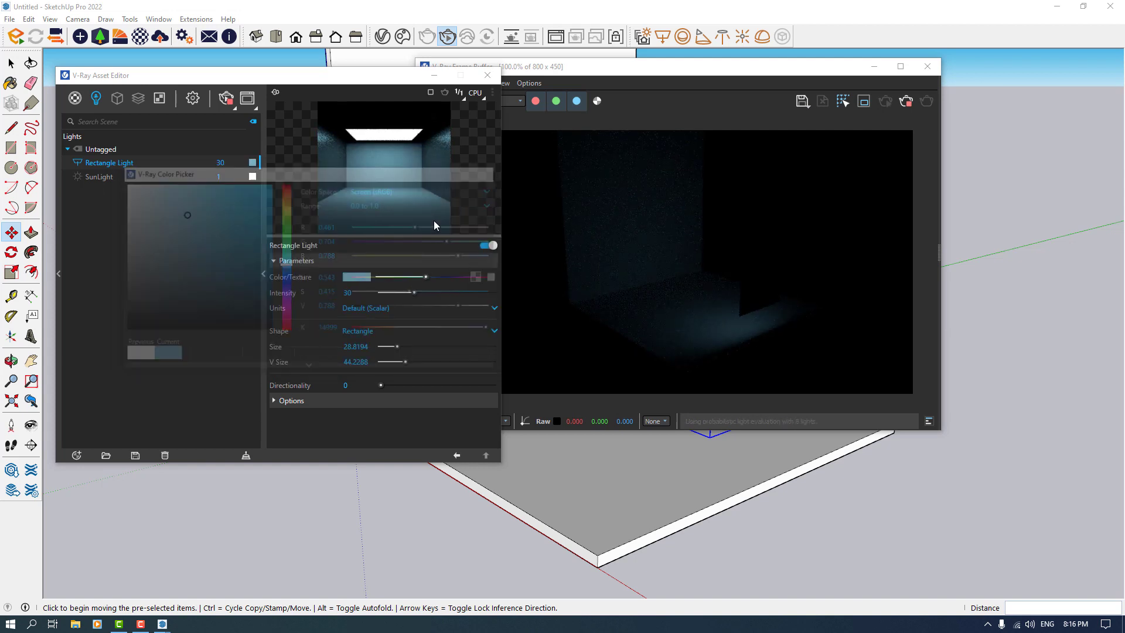
click(357, 293)
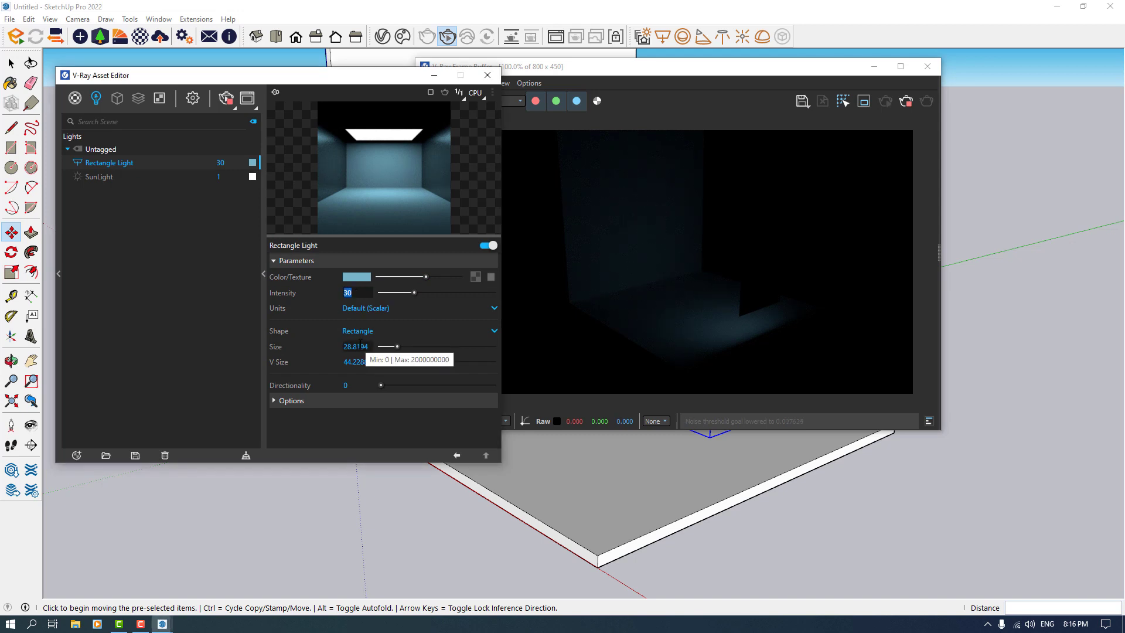
Set intensity to 100 and cycle through the units, ending on Radiance (W/m^2/sr).
text(100)
key(Return)
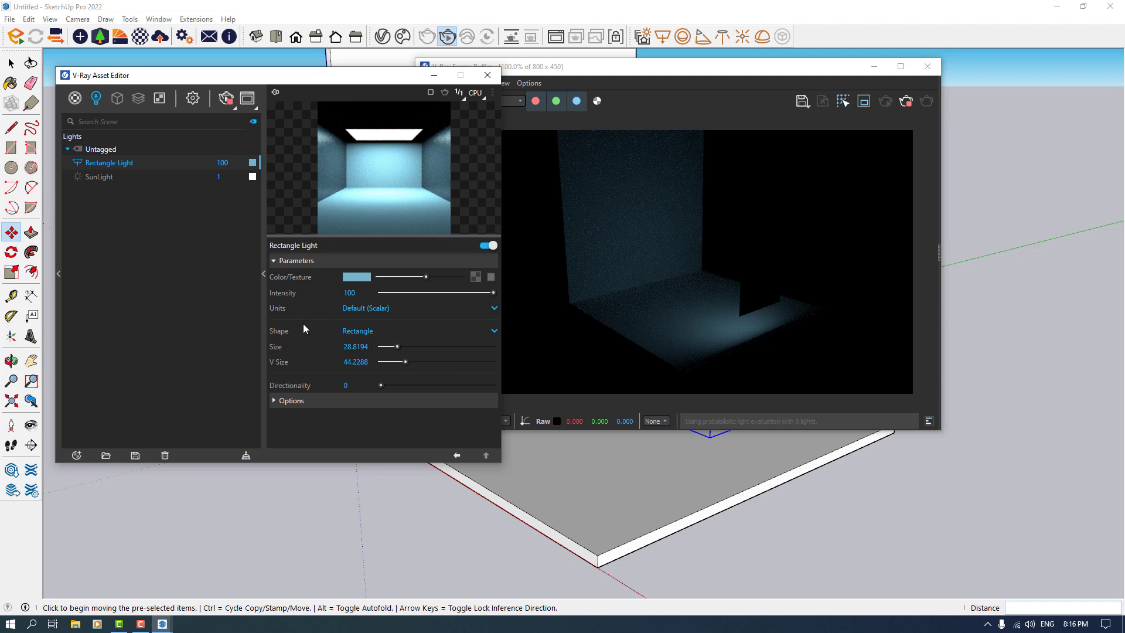
click(349, 310)
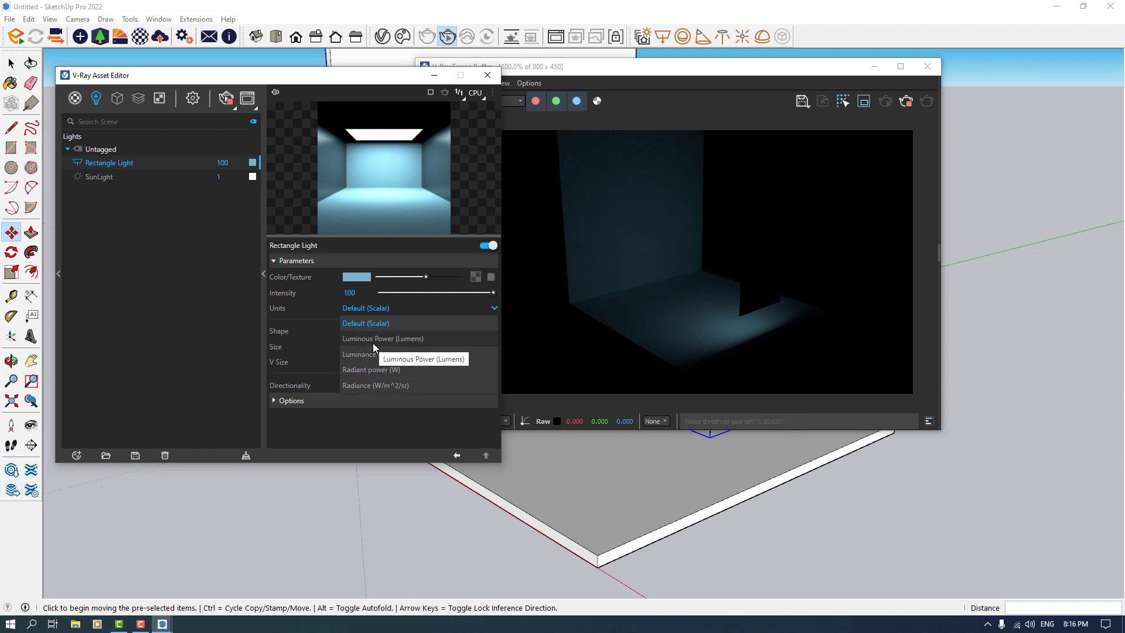
click(417, 342)
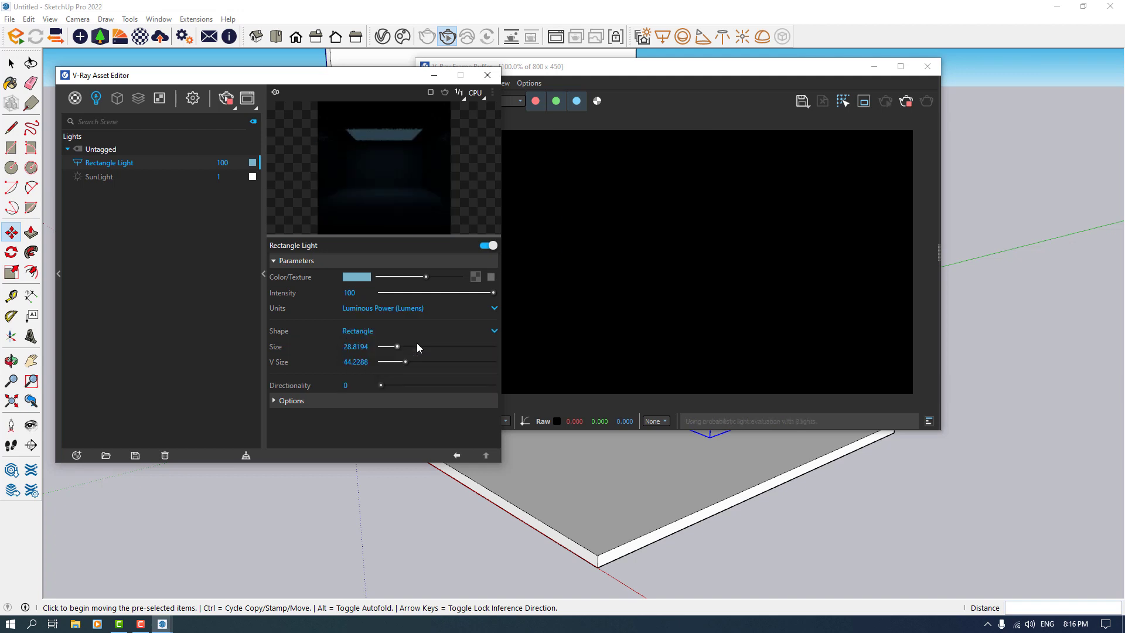
click(368, 310)
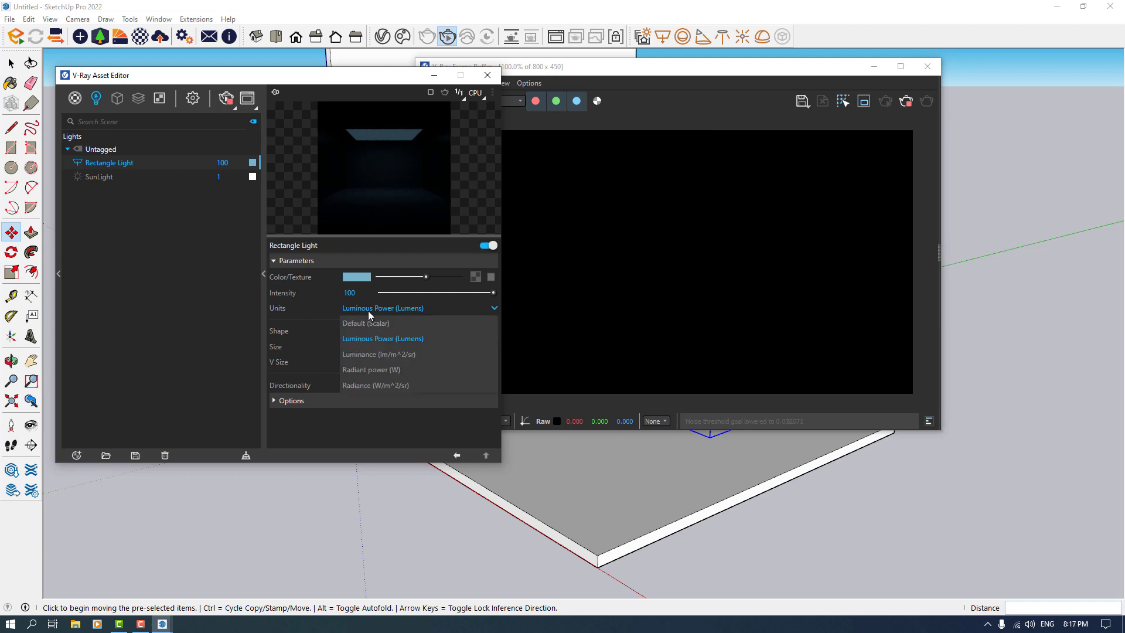
click(399, 357)
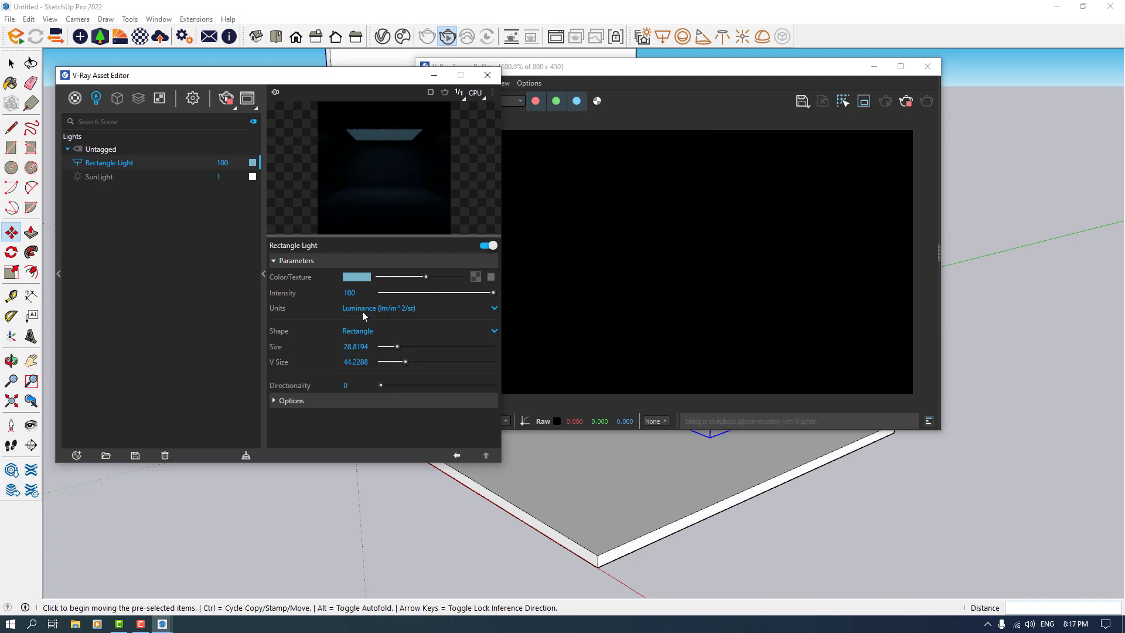
click(363, 309)
click(376, 369)
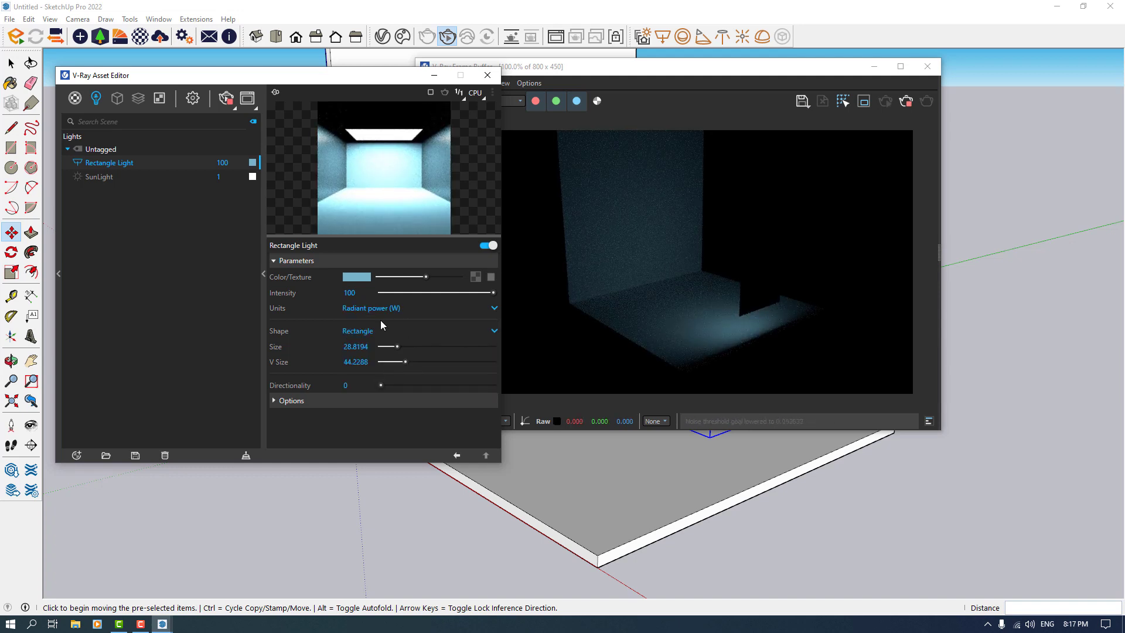
click(360, 309)
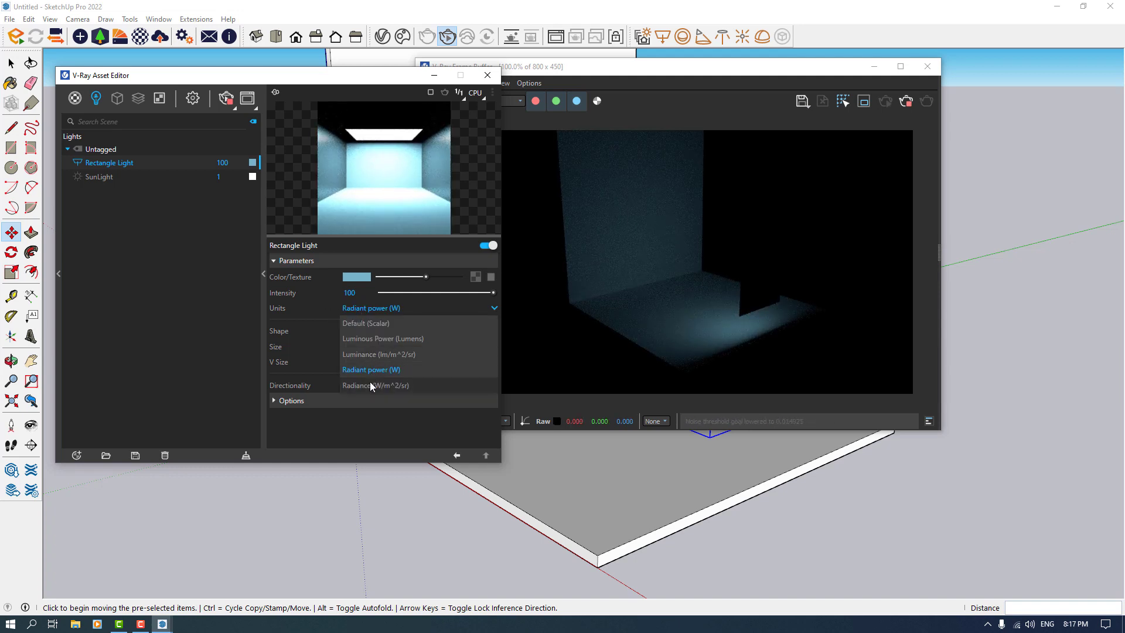
click(370, 385)
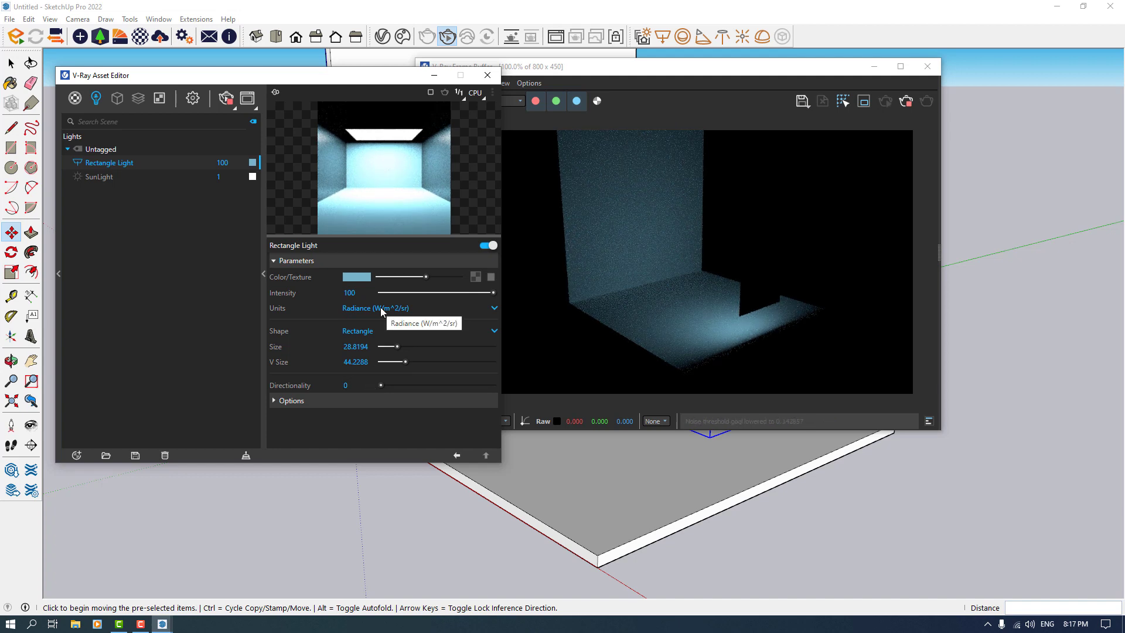
Change the light's shape to Disc with size 83.6.
click(354, 332)
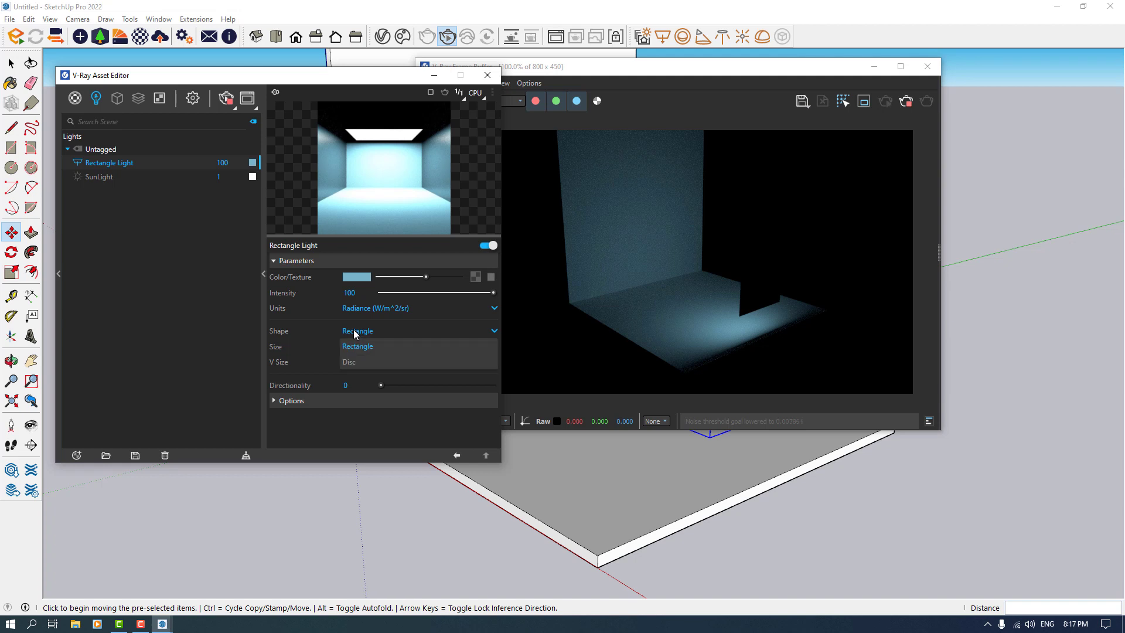
click(360, 361)
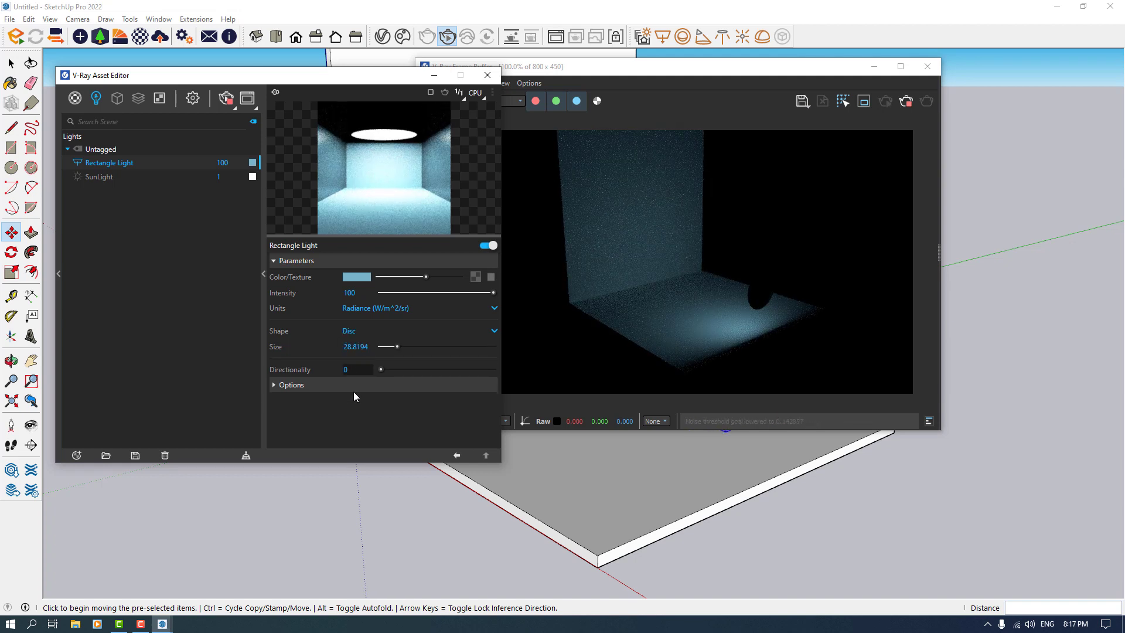
drag(399, 346, 428, 347)
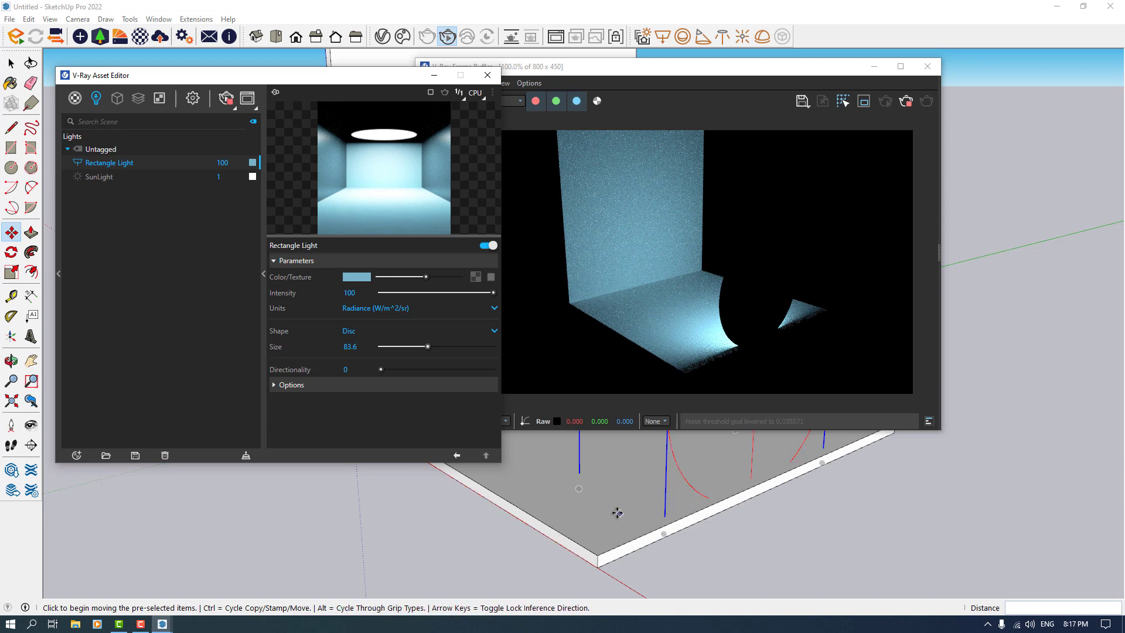
Move the disc about 0.16 m and adjust directionality, settling near 0.17.
click(575, 489)
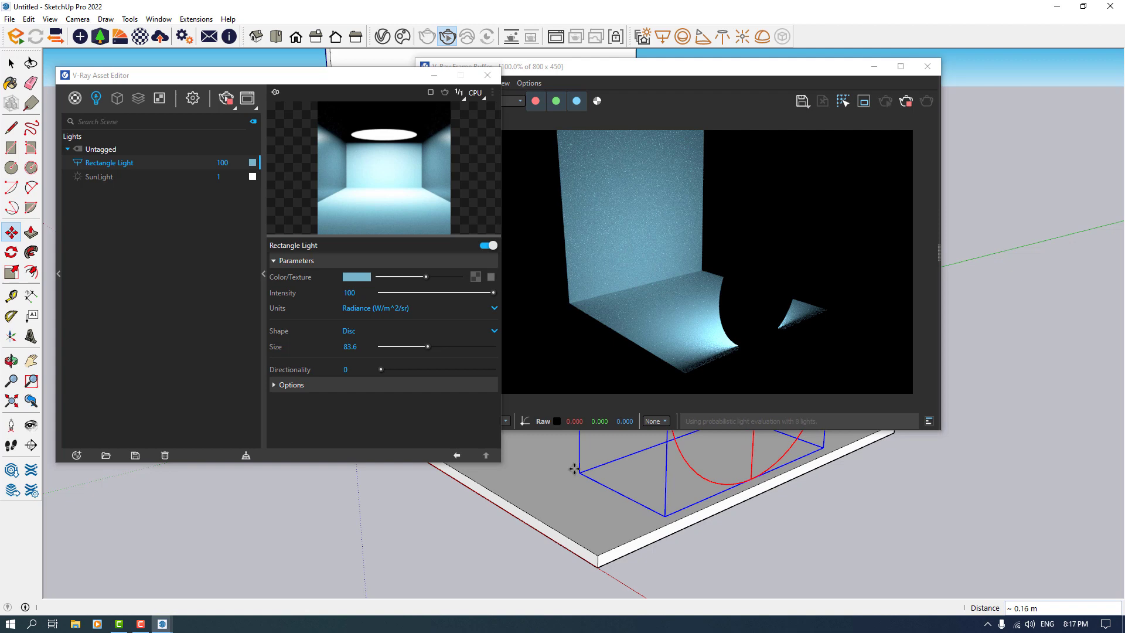
click(580, 479)
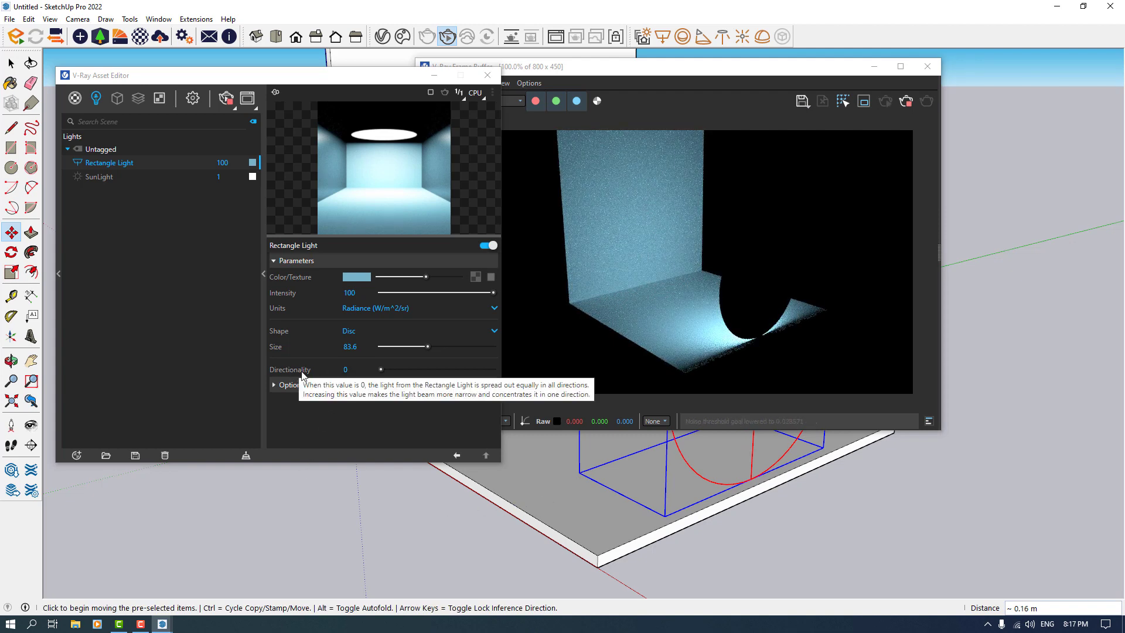
drag(382, 369, 442, 368)
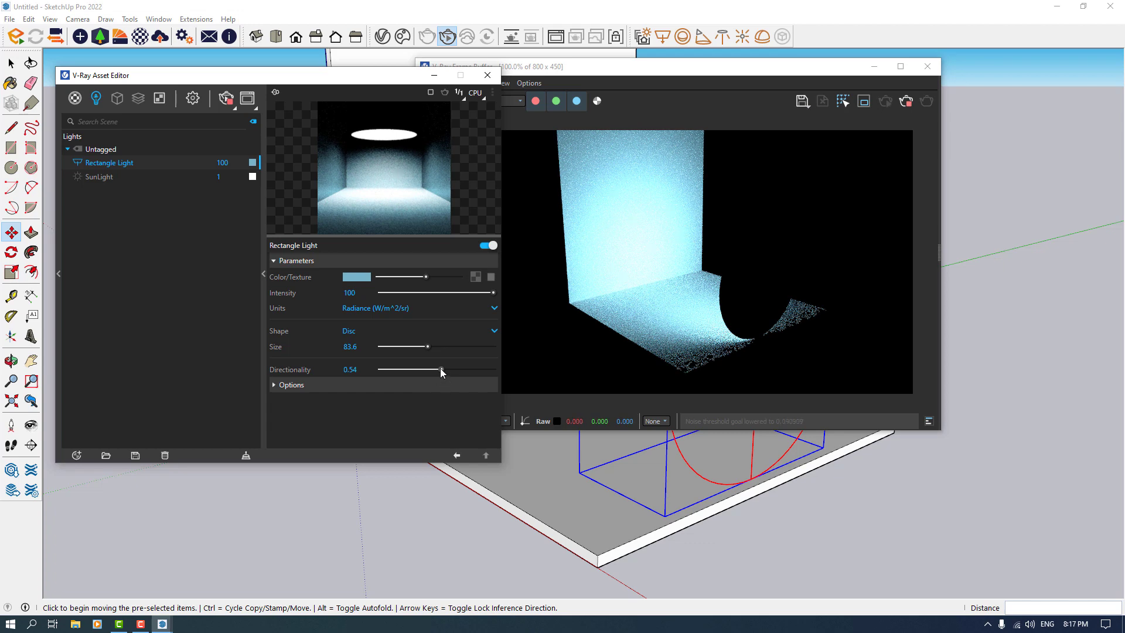
drag(440, 369, 394, 369)
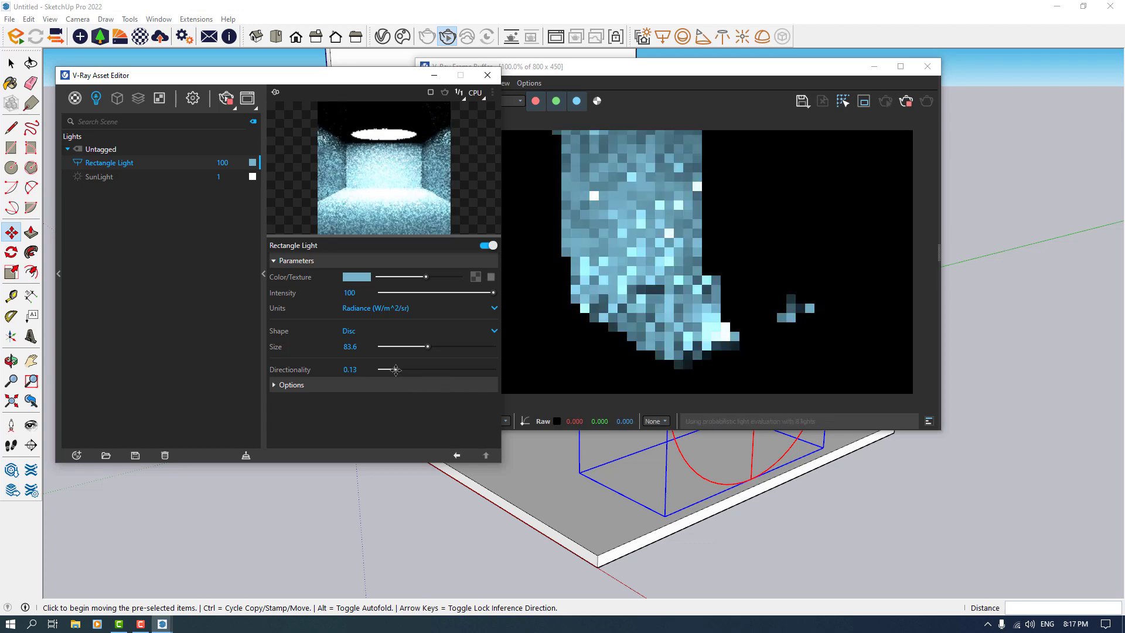
Set directionality to 0.13 and make the disc light Invisible and Double Sided.
click(307, 385)
scroll(311, 388, down, 2)
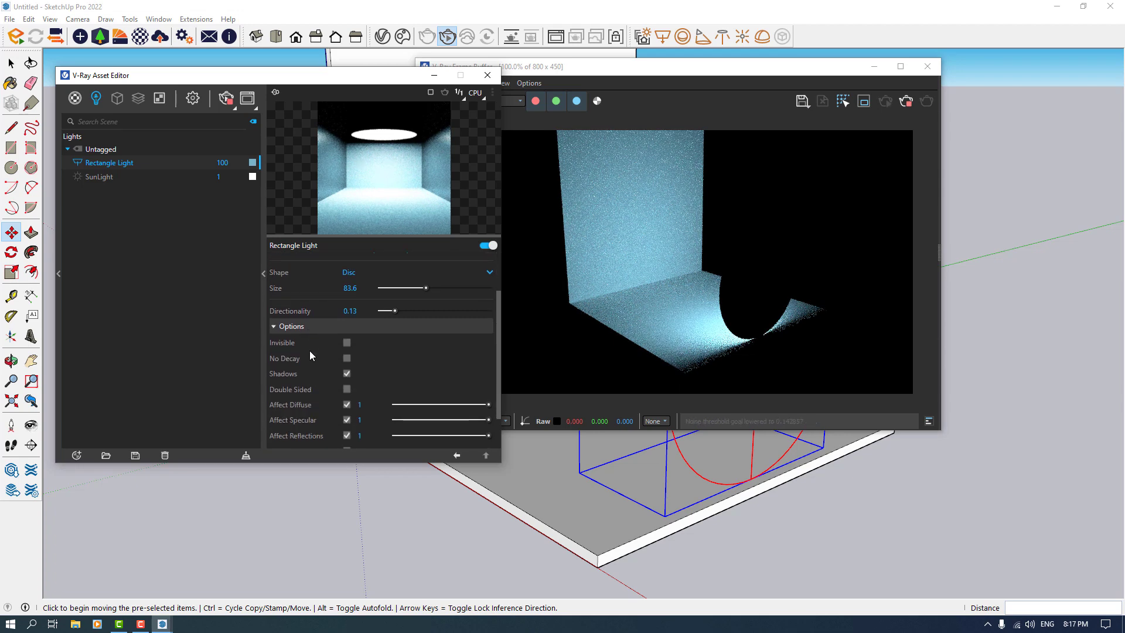
click(346, 342)
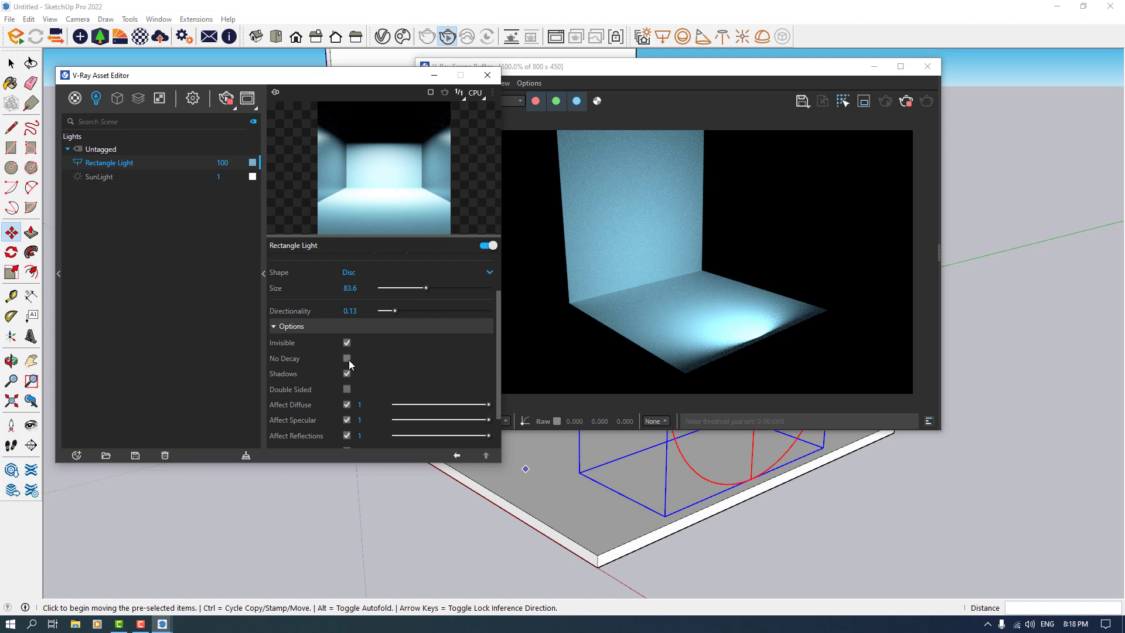
click(347, 358)
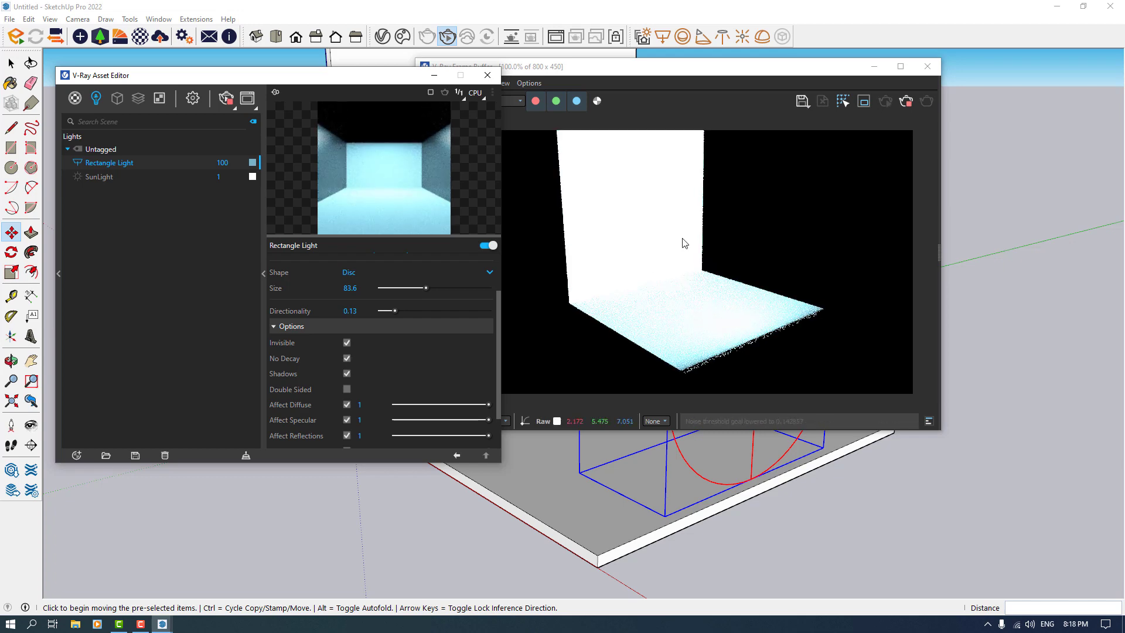
click(347, 359)
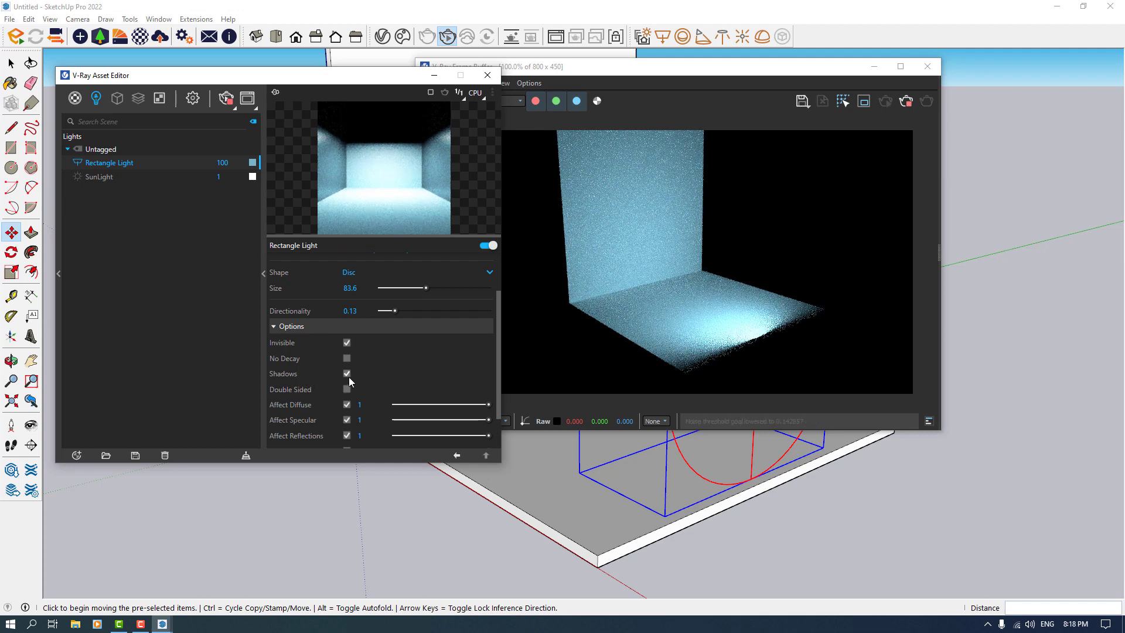
click(349, 377)
click(346, 373)
click(346, 391)
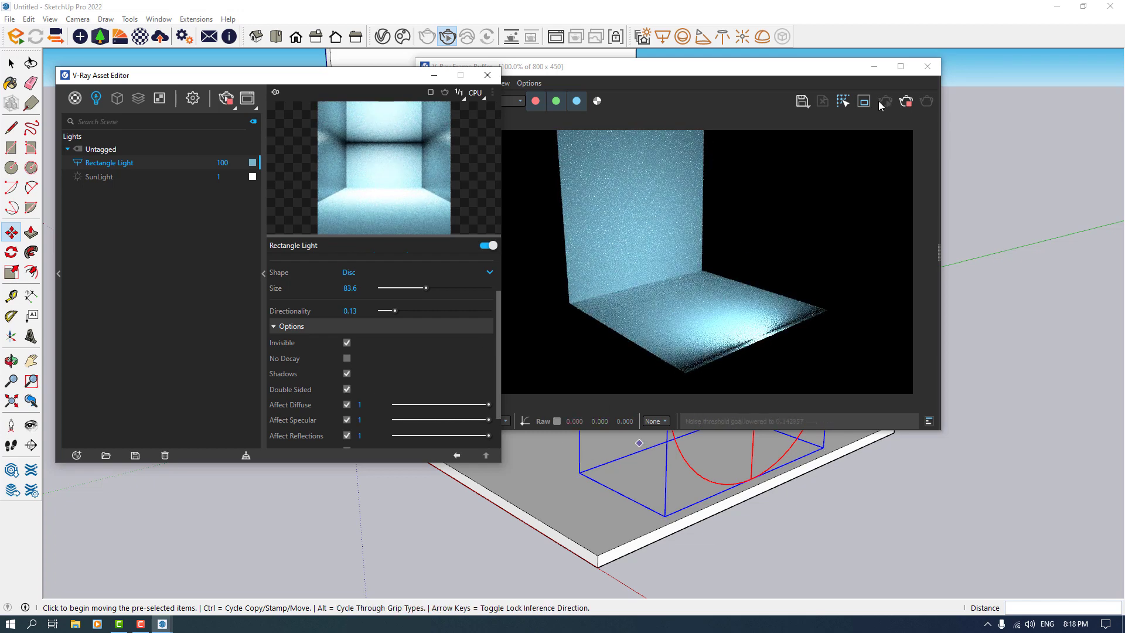
Minimize the Frame Buffer, move the disc light about 0.85 m, then restore the Frame Buffer.
click(874, 66)
click(563, 463)
click(563, 463)
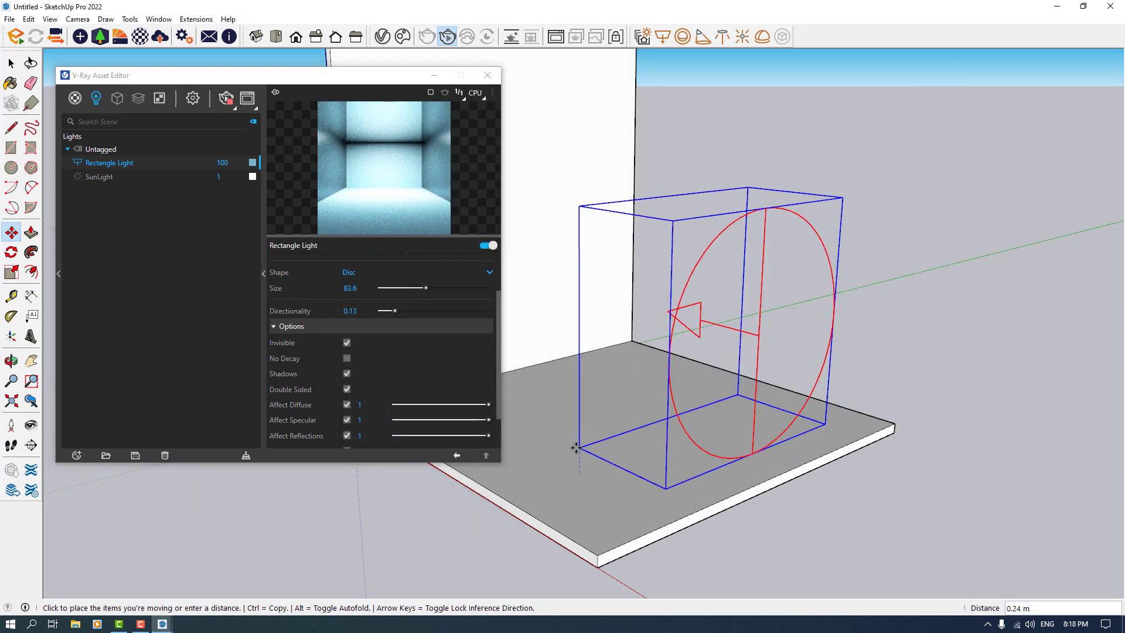
click(610, 472)
click(610, 473)
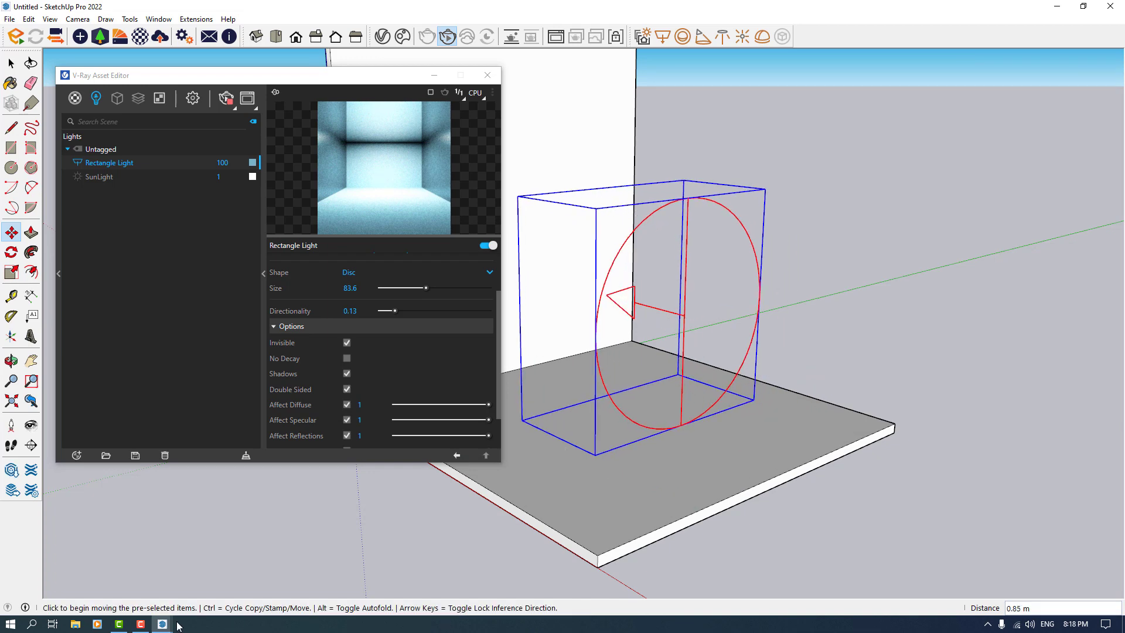
mouse_move(162, 624)
click(219, 574)
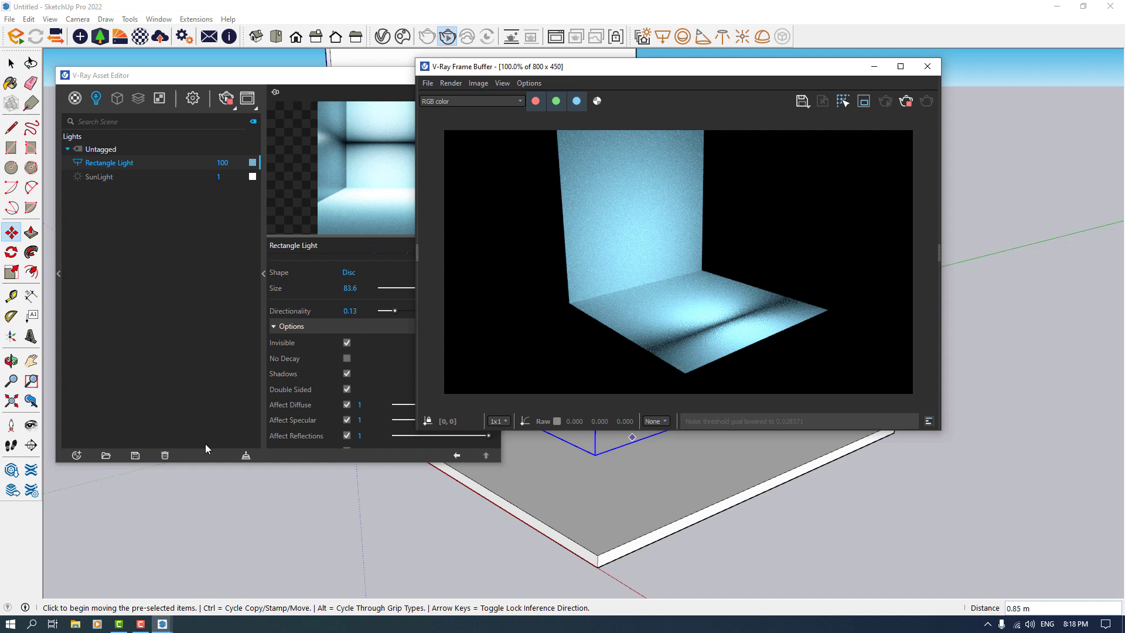
Set the disc light's Affect Diffuse to 0.6 and Affect Specular to 0.4.
click(209, 379)
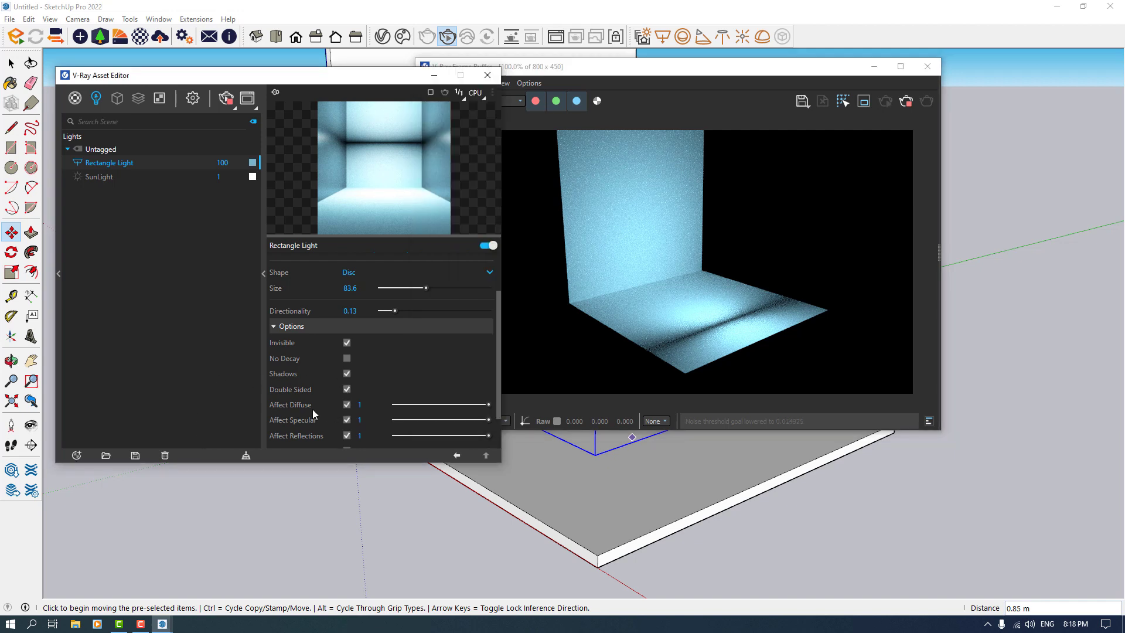
click(360, 405)
text(0.6)
key(Return)
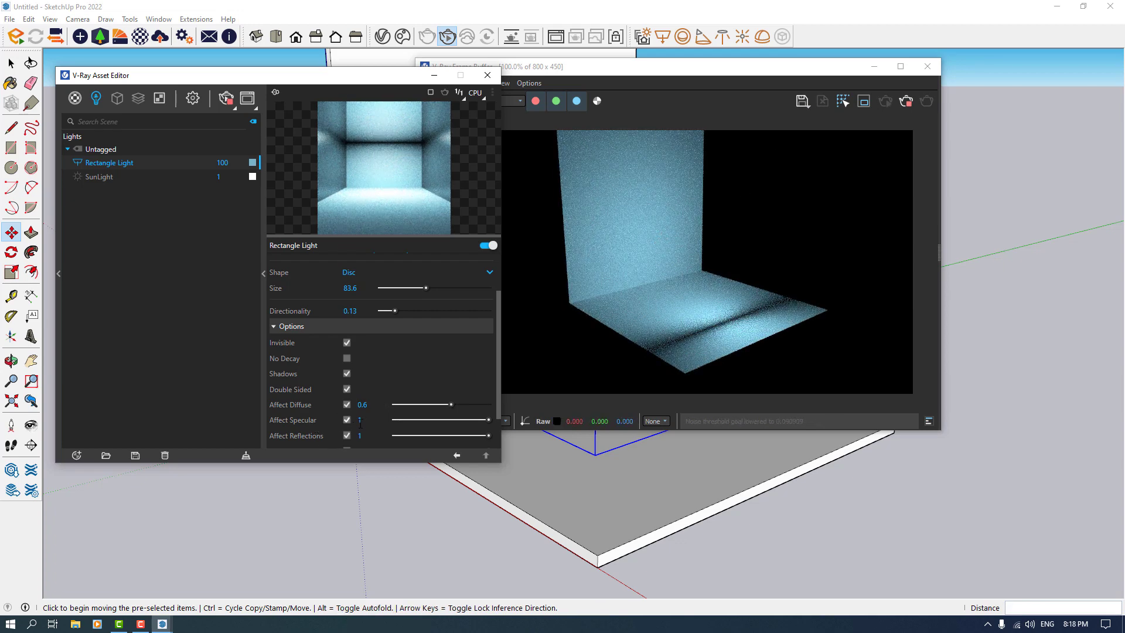
click(359, 420)
text(0.4)
key(Return)
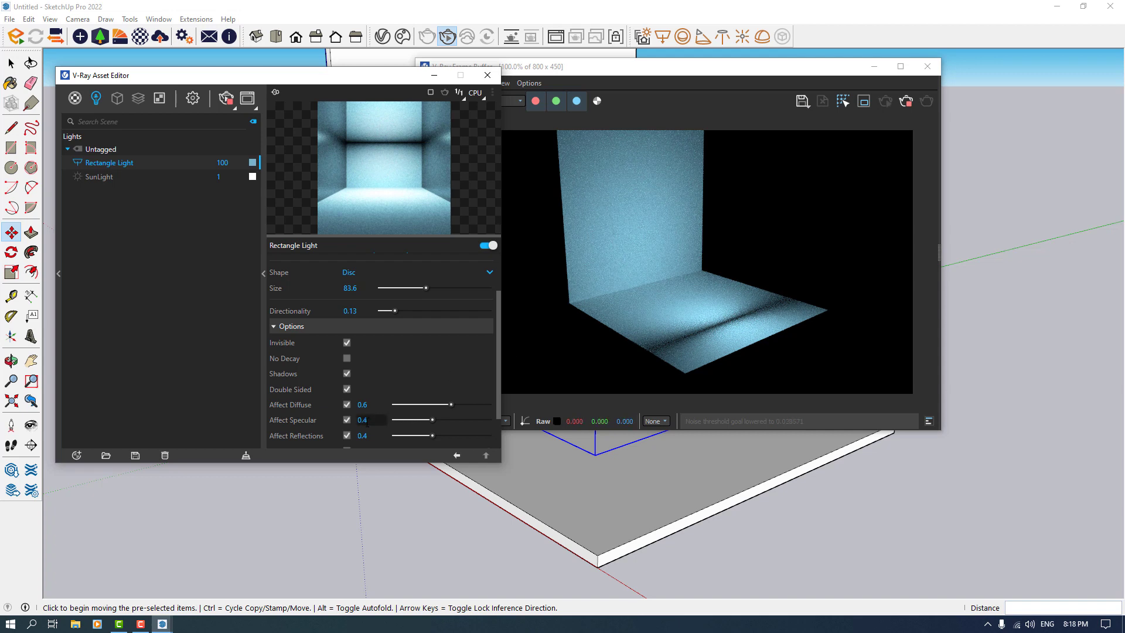
Set Affect Reflections to 0.9 and Affect Atmospherics to 0.5.
scroll(299, 429, down, 2)
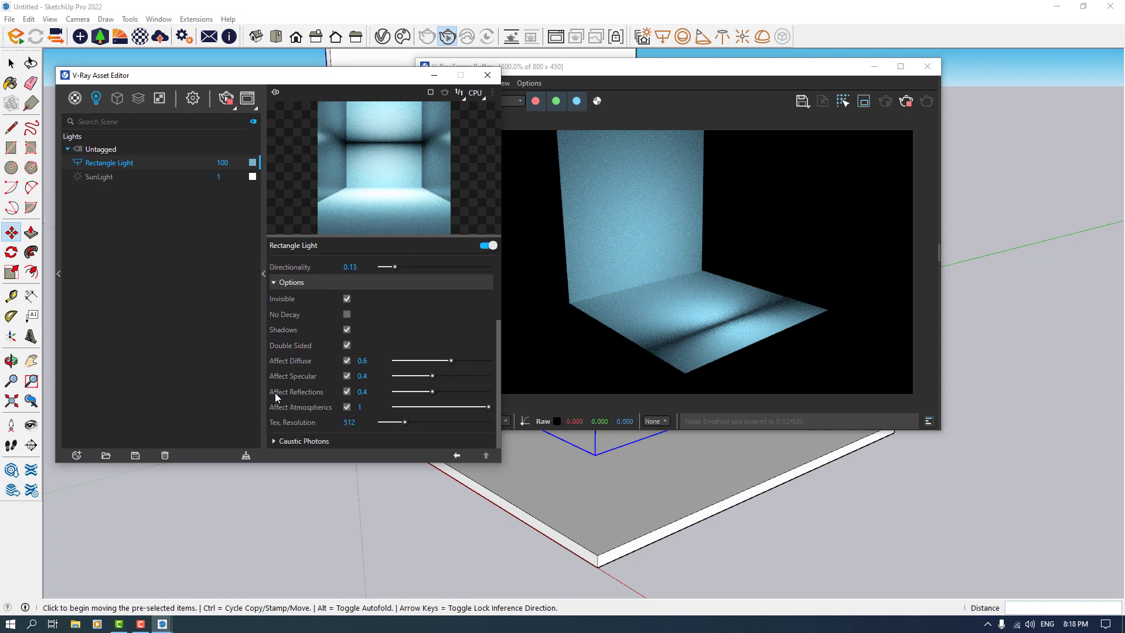
click(374, 392)
text(0.9)
key(Return)
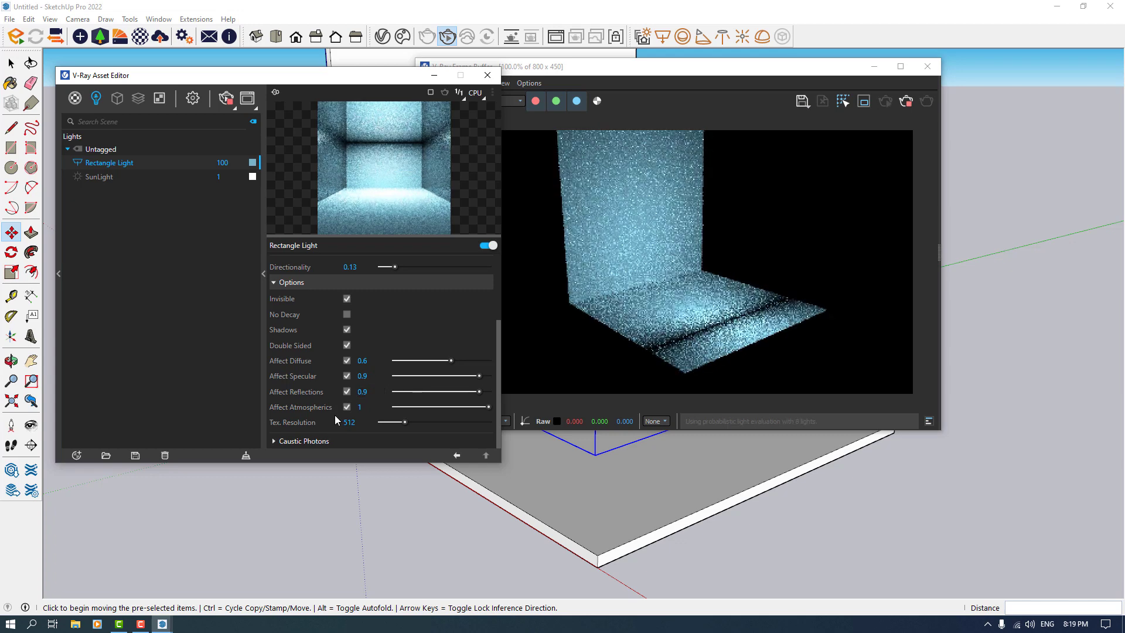
click(360, 407)
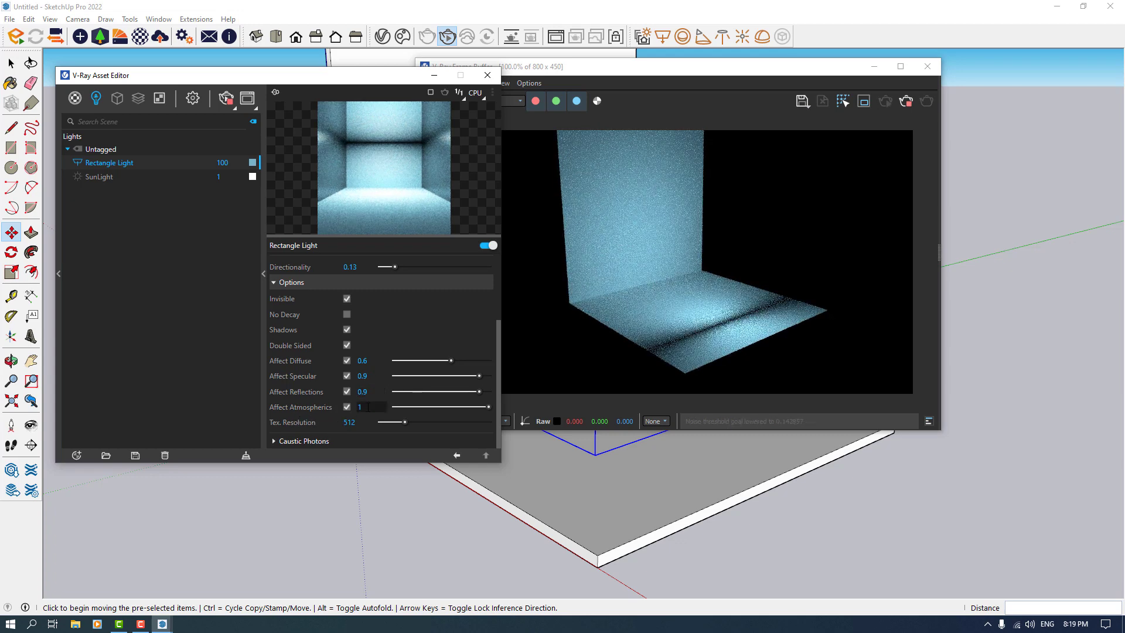
text(0.5)
key(Return)
Change the disc light's colour to pure white.
click(287, 440)
scroll(317, 352, up, 5)
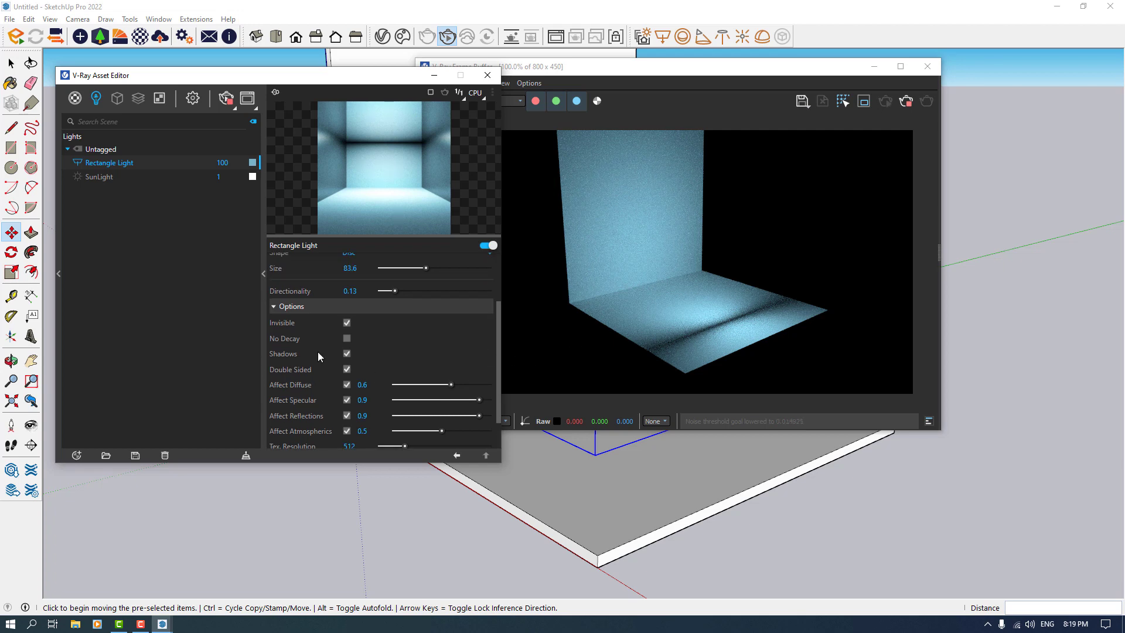
click(358, 277)
drag(215, 240, 120, 182)
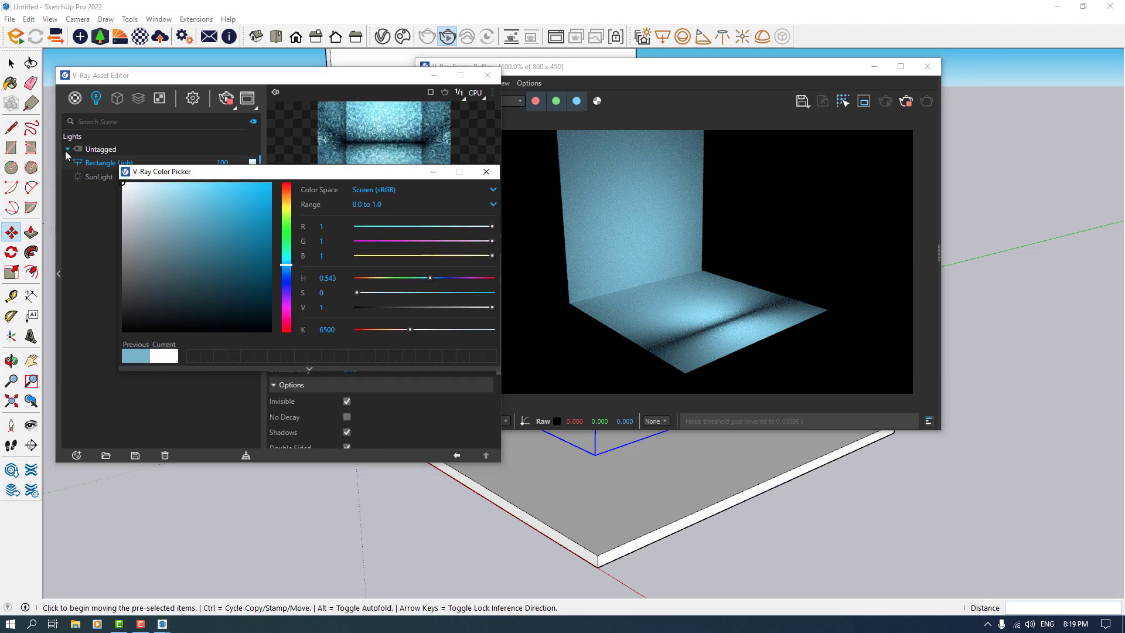
click(479, 178)
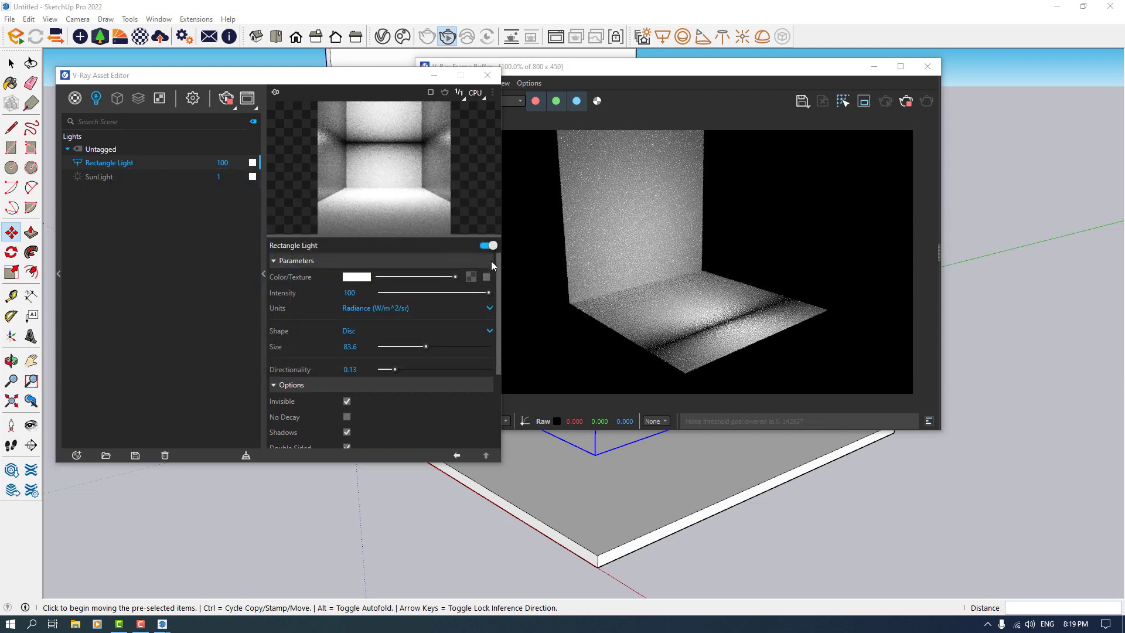
Switch on Material Override in the render settings and view the grey render.
click(193, 99)
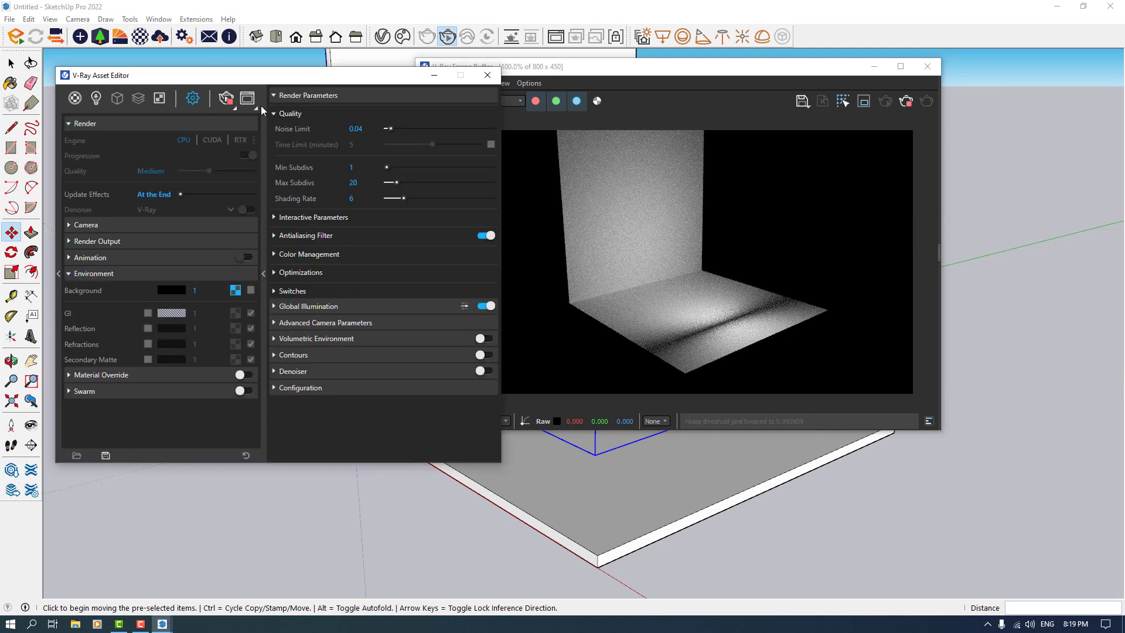
click(109, 276)
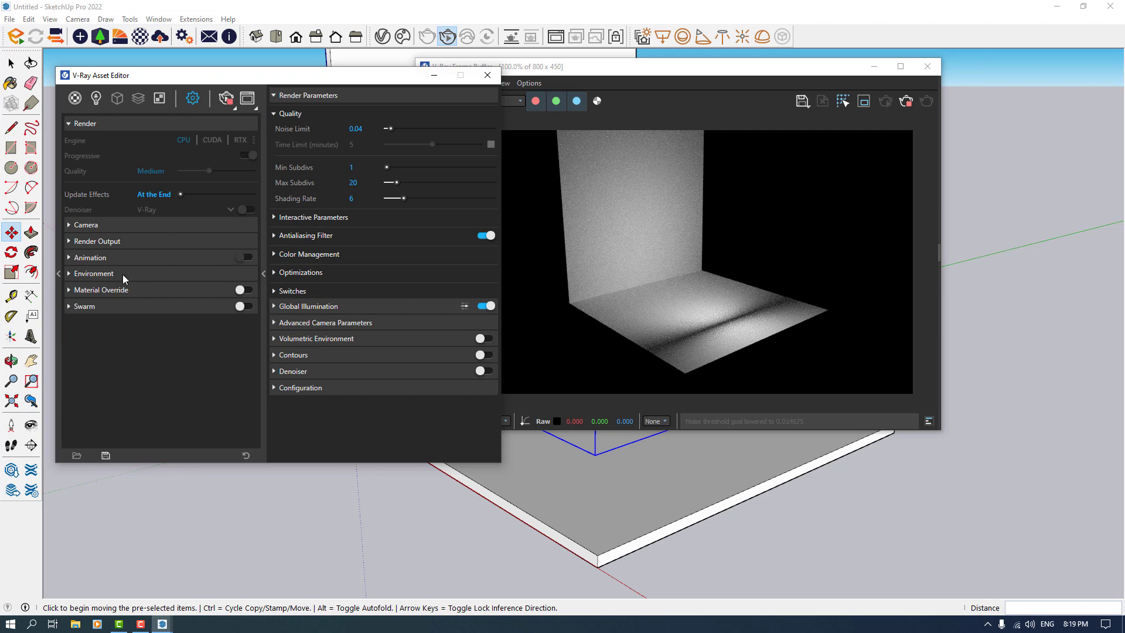
click(118, 288)
click(242, 290)
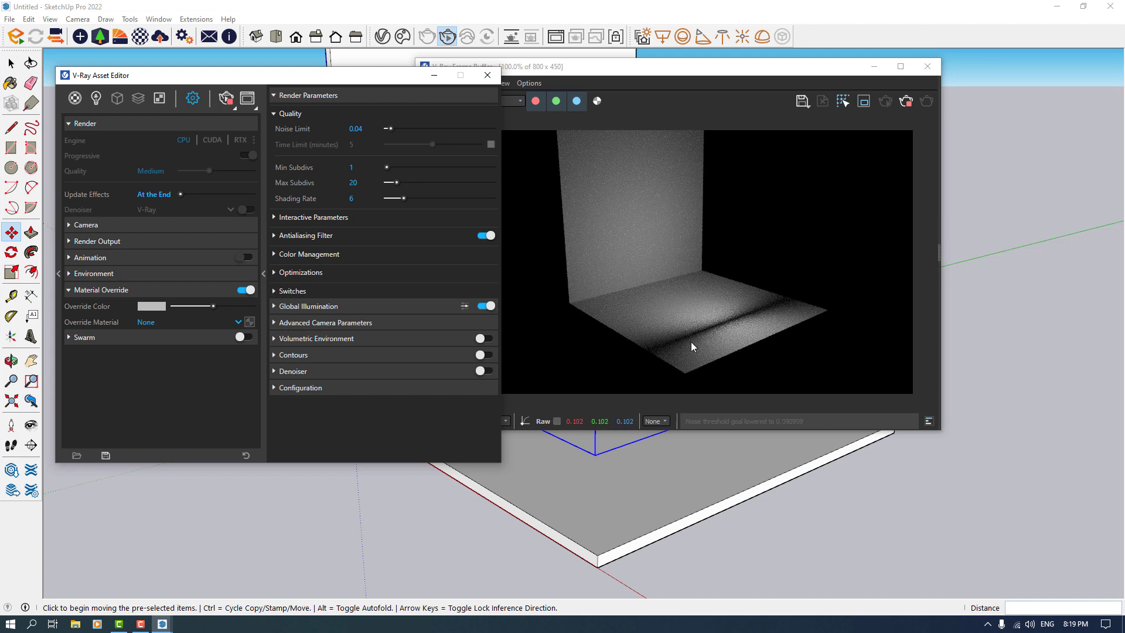
click(893, 130)
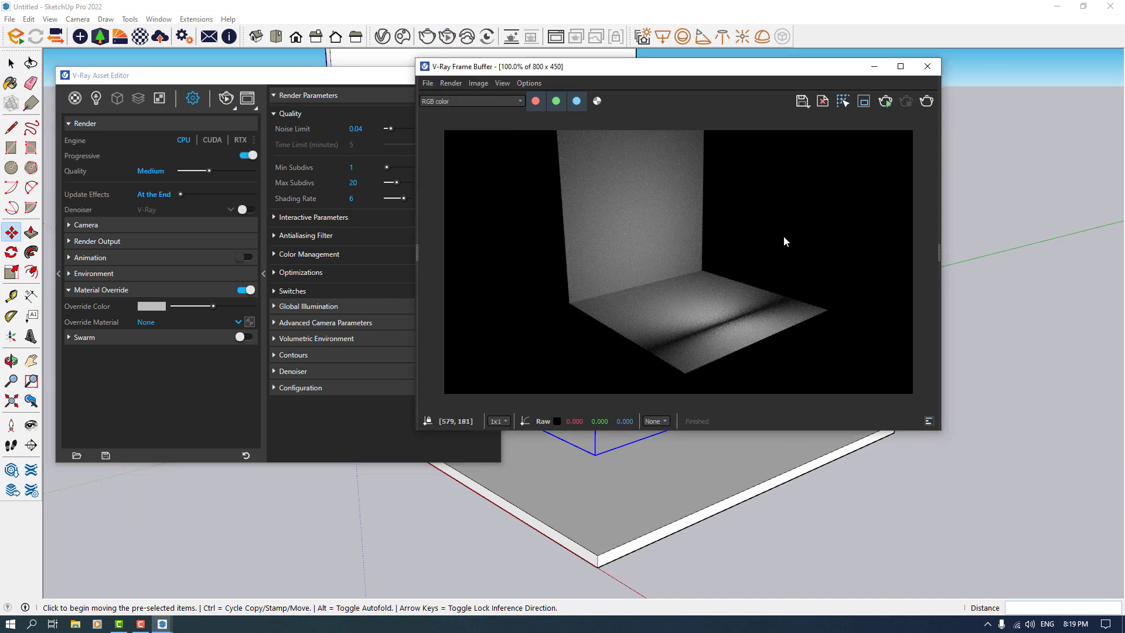